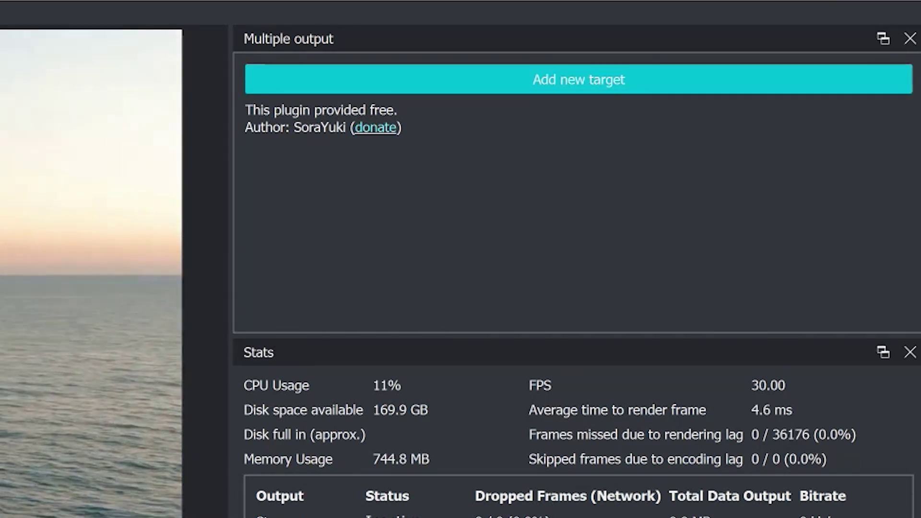
Step: Pull the Multiple output panel out as a floating window
{"action": "left_click_drag", "start_coordinate": [288, 39], "coordinate": [370, 56]}
Step: Save a new target with server YOUTUBE-SERVER, its stream key, and audio encoder Get from OBS
{"action": "left_click", "coordinate": [600, 92]}
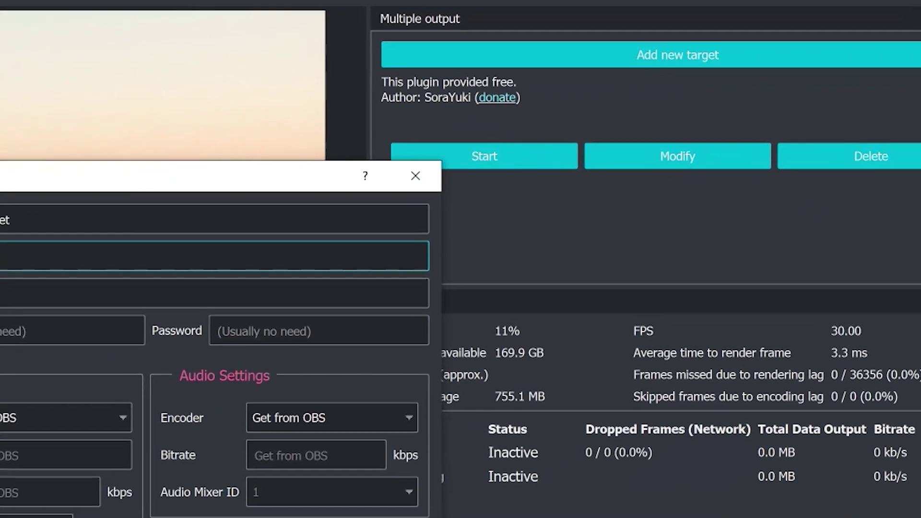
{"action": "type", "text": "YOUTUBE-SERVER"}
{"action": "key", "text": "Tab"}
{"action": "type", "text": "asdlkas;dlka;sldk;askdasd"}
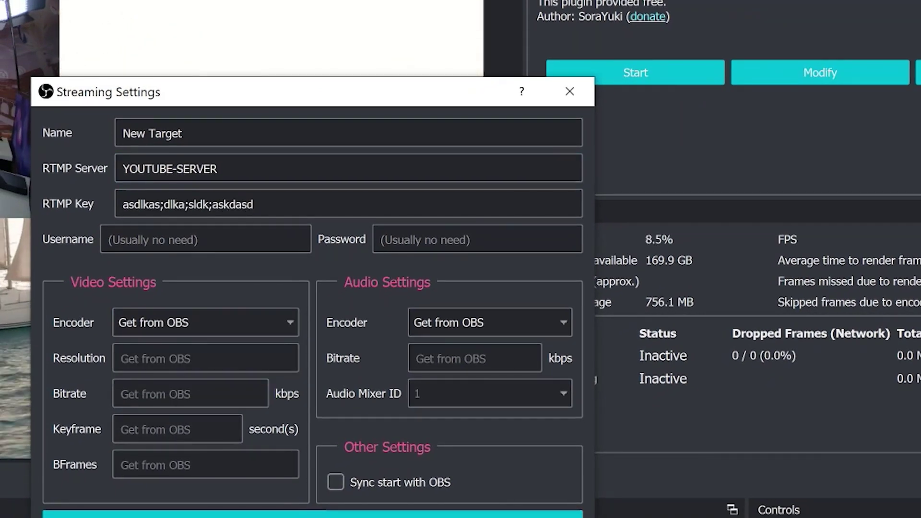
{"action": "left_click", "coordinate": [490, 323]}
{"action": "left_click", "coordinate": [453, 343]}
{"action": "left_click", "coordinate": [312, 514]}
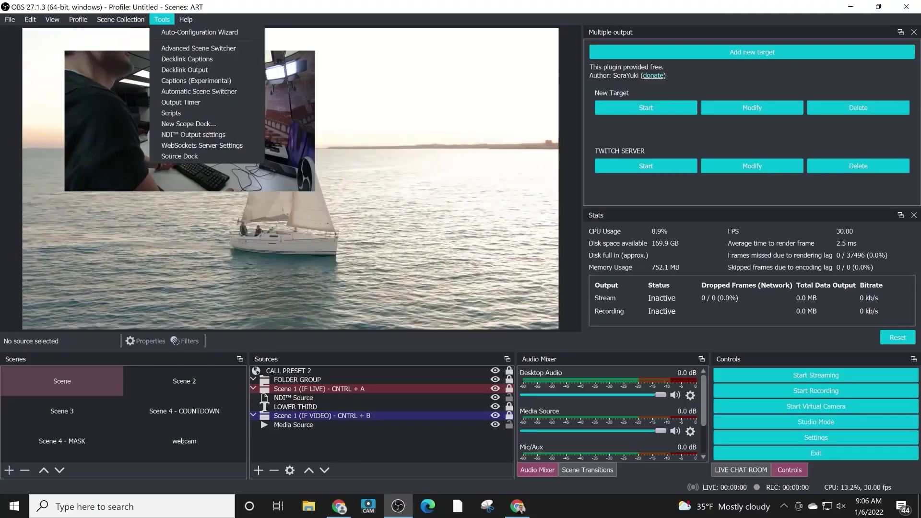
Step: Open the Advanced Scene Switcher, start it running, and switch to its macro settings
{"action": "left_click", "coordinate": [192, 48]}
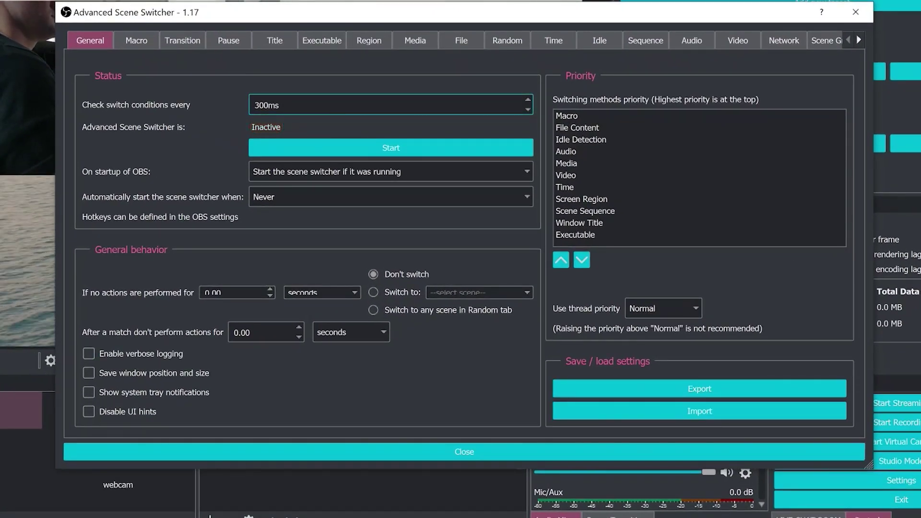
{"action": "key", "text": "Tab"}
{"action": "key", "text": "space"}
{"action": "key", "text": "Tab"}
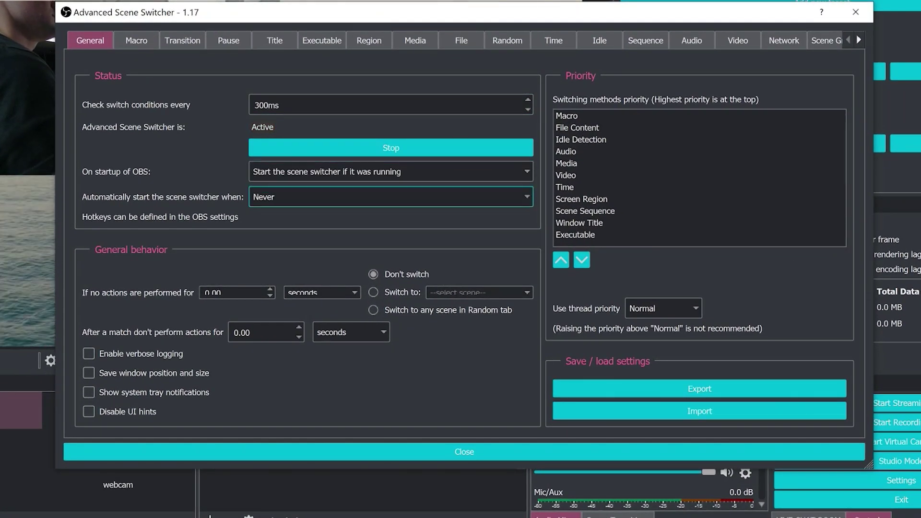
{"action": "key", "text": "ctrl+Tab"}
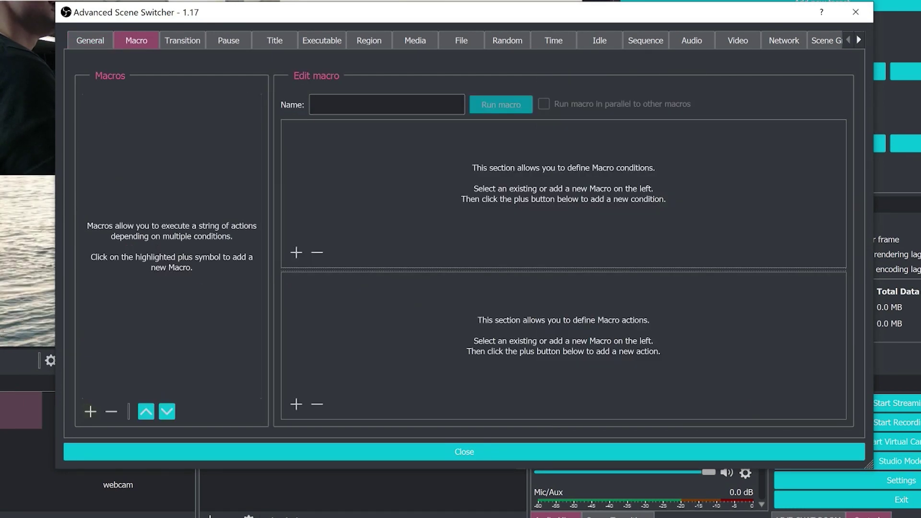
Step: Add Macro 1 with a scene condition that triggers on Scene
{"action": "left_click", "coordinate": [90, 411]}
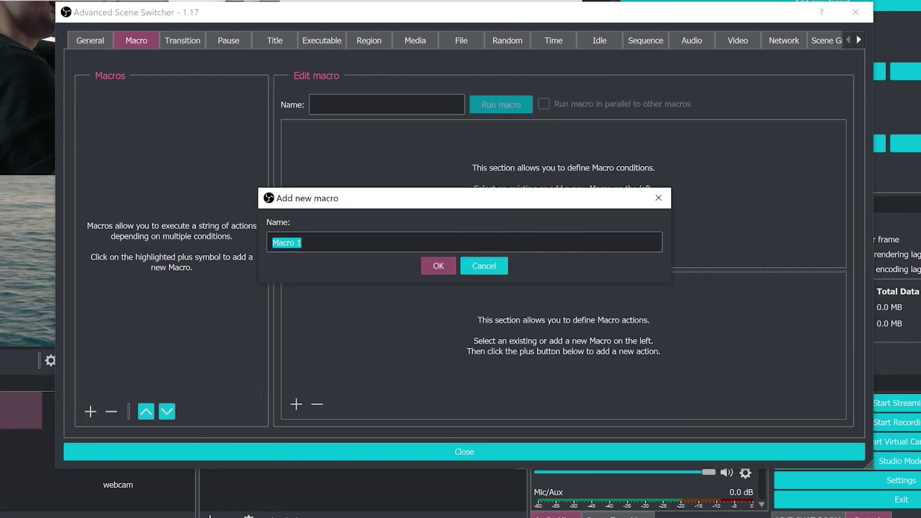
{"action": "left_click", "coordinate": [437, 264]}
{"action": "left_click", "coordinate": [296, 252]}
{"action": "left_click", "coordinate": [477, 178]}
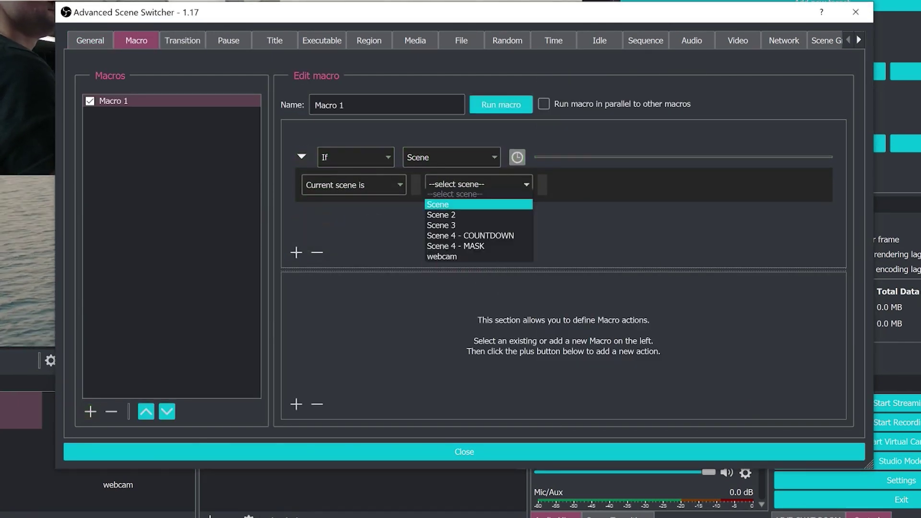
{"action": "left_click", "coordinate": [473, 201]}
Step: Give Macro 1 a Switch scene action to Scene 2 using a Cut transition
{"action": "left_click", "coordinate": [296, 404]}
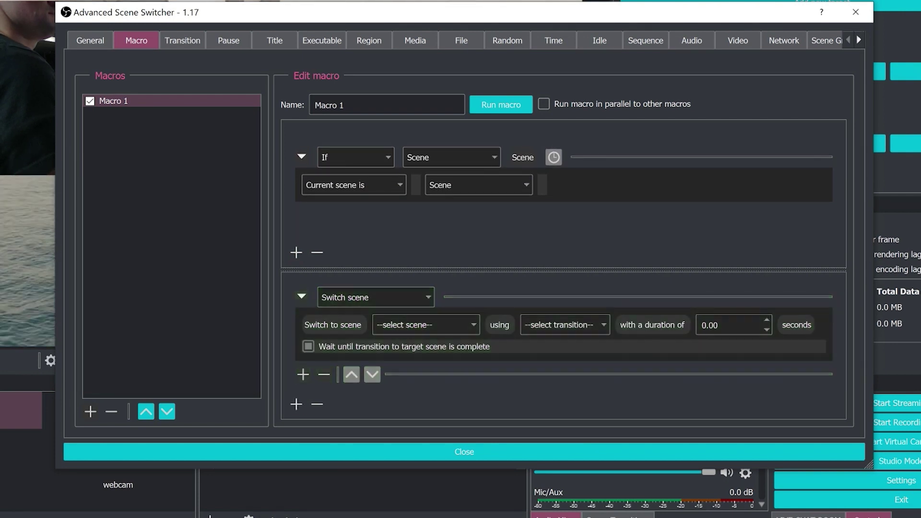
{"action": "left_click", "coordinate": [424, 328]}
{"action": "left_click", "coordinate": [442, 379]}
{"action": "left_click", "coordinate": [565, 327]}
{"action": "left_click", "coordinate": [528, 361]}
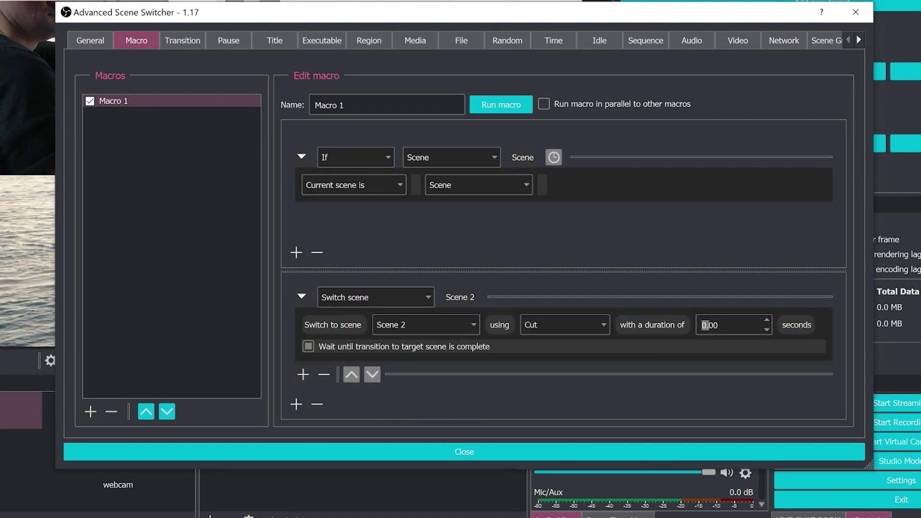
Step: Review the transition and window title settings, picking a window to ignore
{"action": "left_click", "coordinate": [183, 41]}
{"action": "left_click", "coordinate": [274, 40]}
{"action": "left_click", "coordinate": [480, 254]}
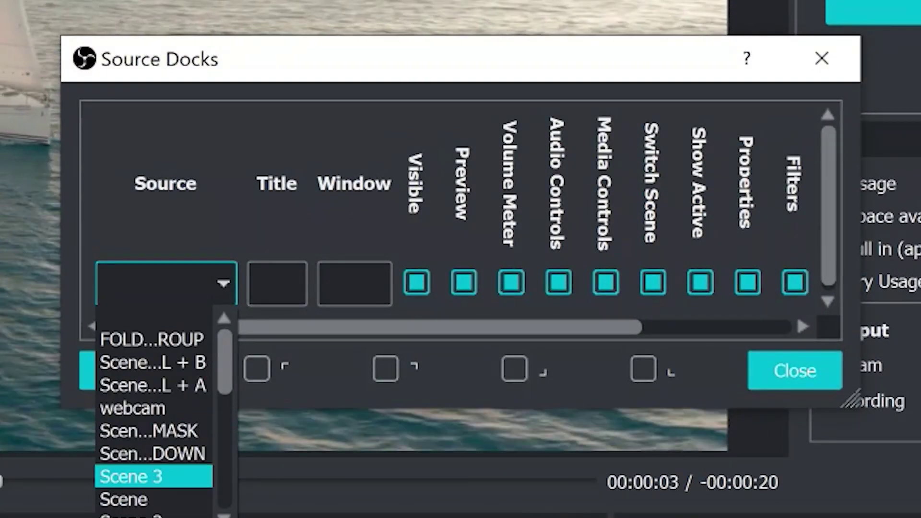
Step: Add Scene 2 and Scene docks, placing the Scene dock between Scene 2 and Sources
{"action": "left_click", "coordinate": [124, 514]}
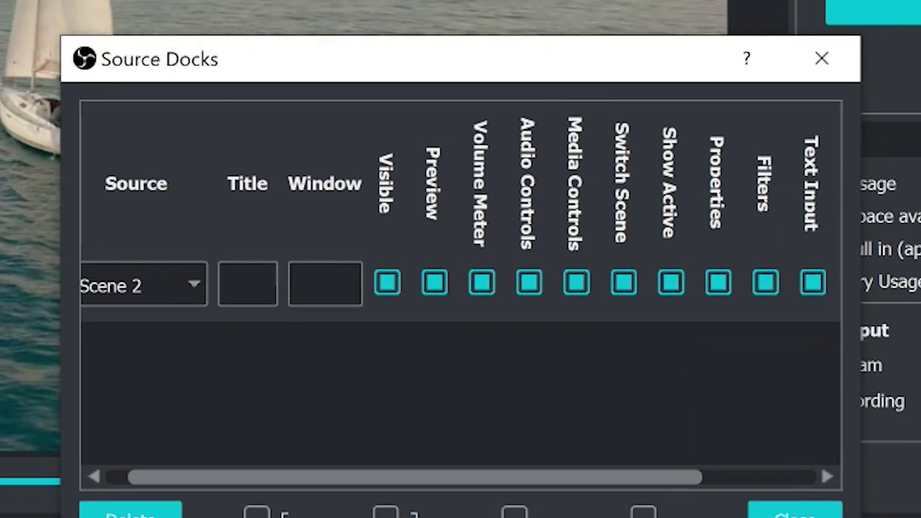
{"action": "left_click", "coordinate": [589, 247]}
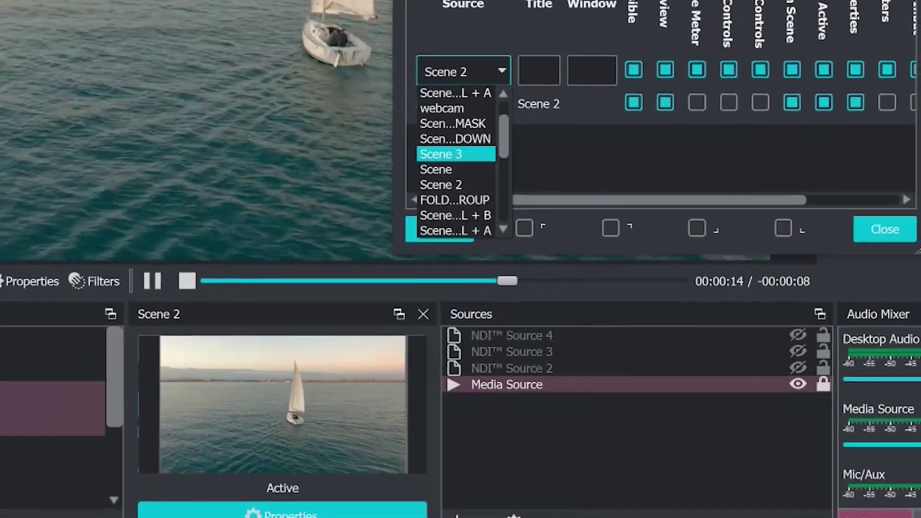
{"action": "key", "text": "Up"}
{"action": "key", "text": "Up"}
{"action": "key", "text": "Up"}
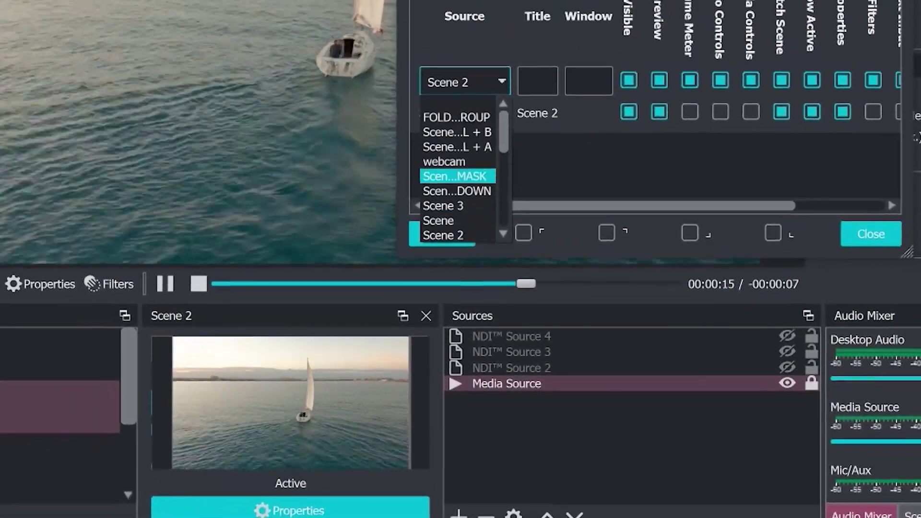
{"action": "key", "text": "Return"}
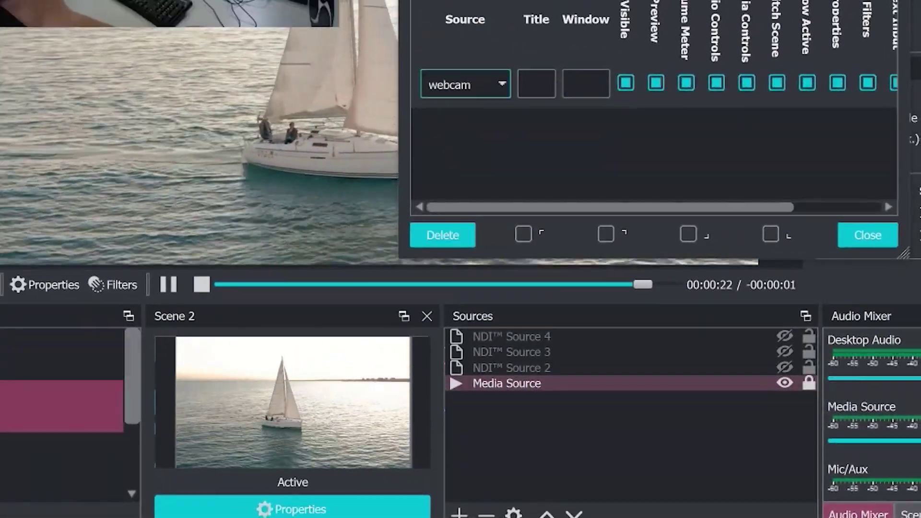
{"action": "key", "text": "alt+Down"}
{"action": "key", "text": "Down"}
{"action": "key", "text": "Down"}
{"action": "key", "text": "Down"}
{"action": "key", "text": "Down"}
{"action": "key", "text": "Down"}
{"action": "key", "text": "Return"}
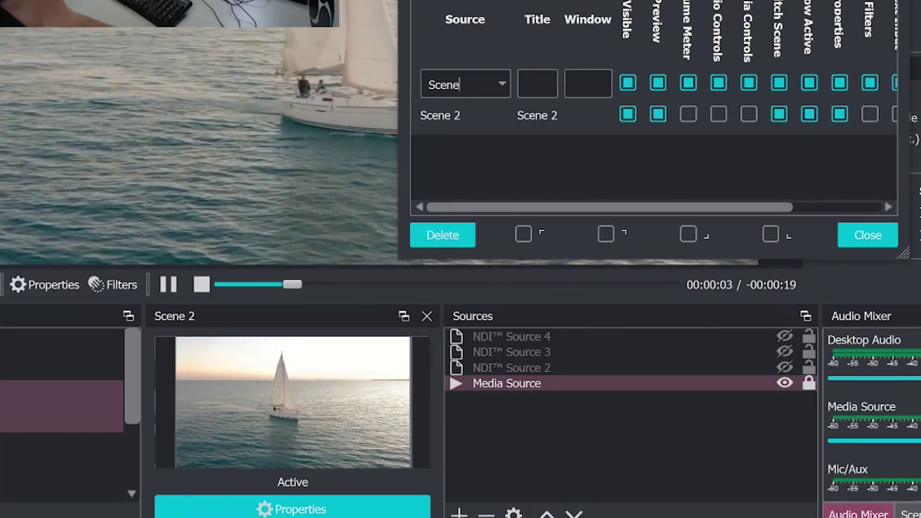
{"action": "key", "text": "Return"}
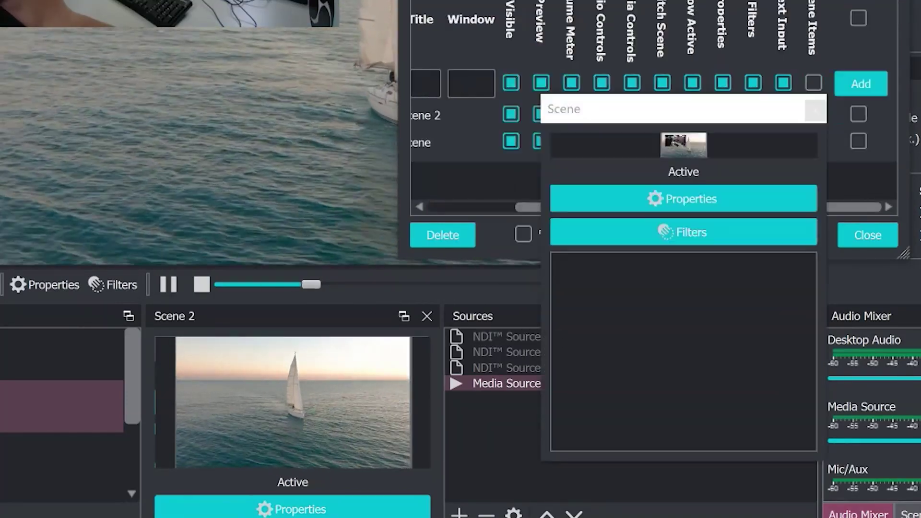
{"action": "left_click_drag", "start_coordinate": [910, 91], "coordinate": [920, 91]}
{"action": "left_click_drag", "start_coordinate": [770, 111], "coordinate": [489, 370]}
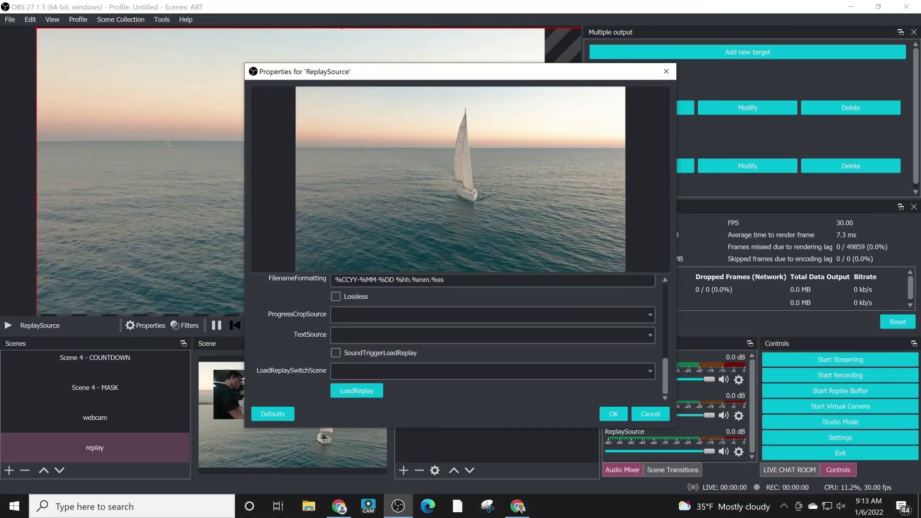
Step: Cancel the ReplaySource Properties dialog without changes and open the plugin Tools menu
{"action": "left_click", "coordinate": [650, 413]}
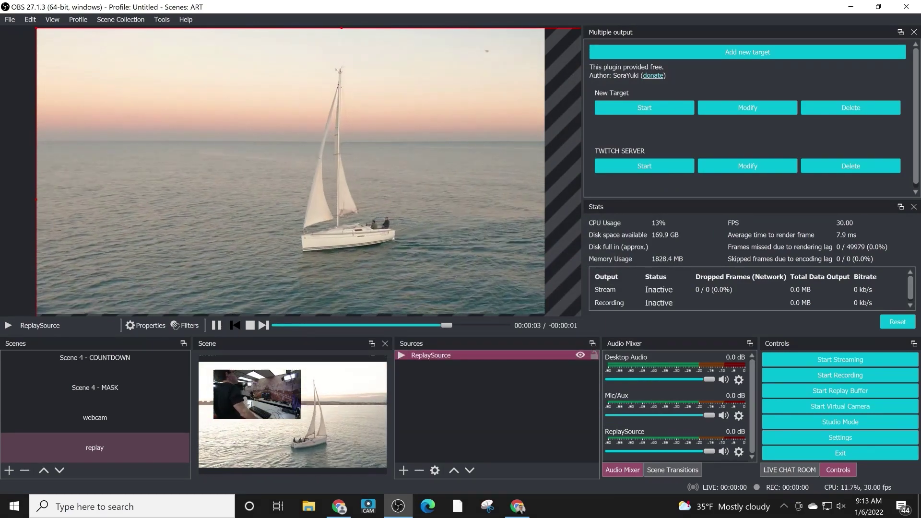
{"action": "left_click", "coordinate": [161, 19]}
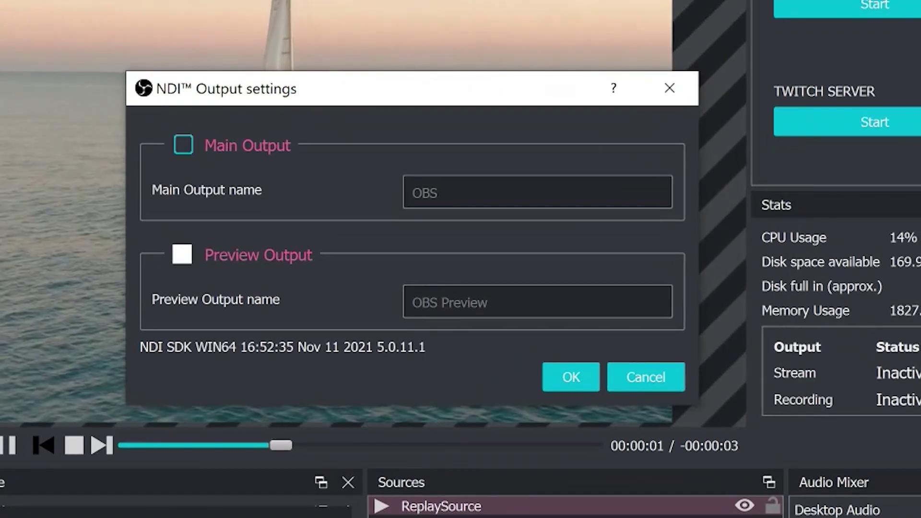
Step: Apply NDI Output settings with Main Output on and Preview Output left off
{"action": "left_click", "coordinate": [285, 182]}
{"action": "left_click", "coordinate": [183, 254]}
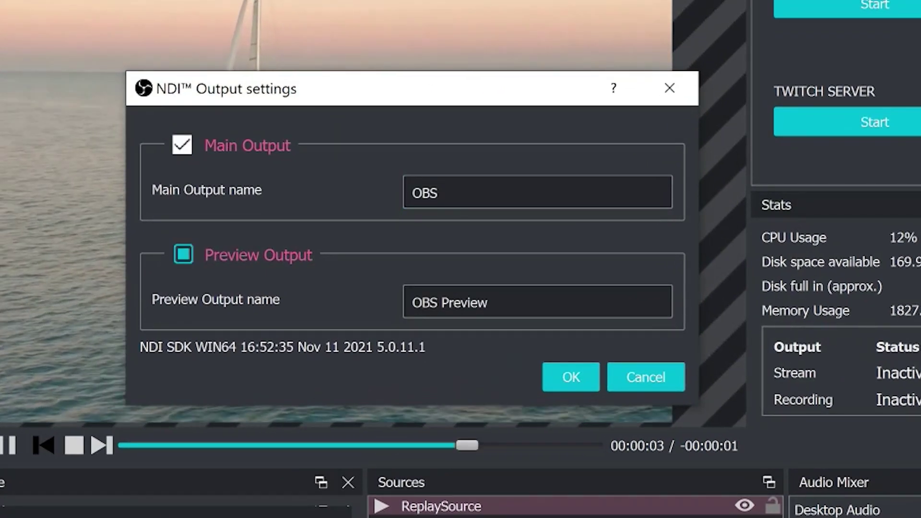
{"action": "left_click", "coordinate": [182, 255]}
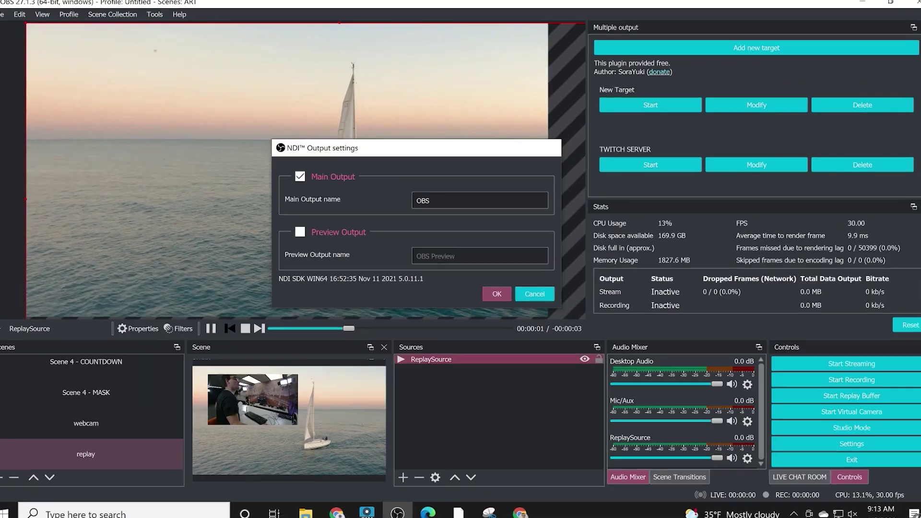
{"action": "left_click", "coordinate": [570, 377]}
Step: Add a Dedicated NDI output effect filter to ReplaySource, keeping its default name
{"action": "right_click", "coordinate": [443, 355]}
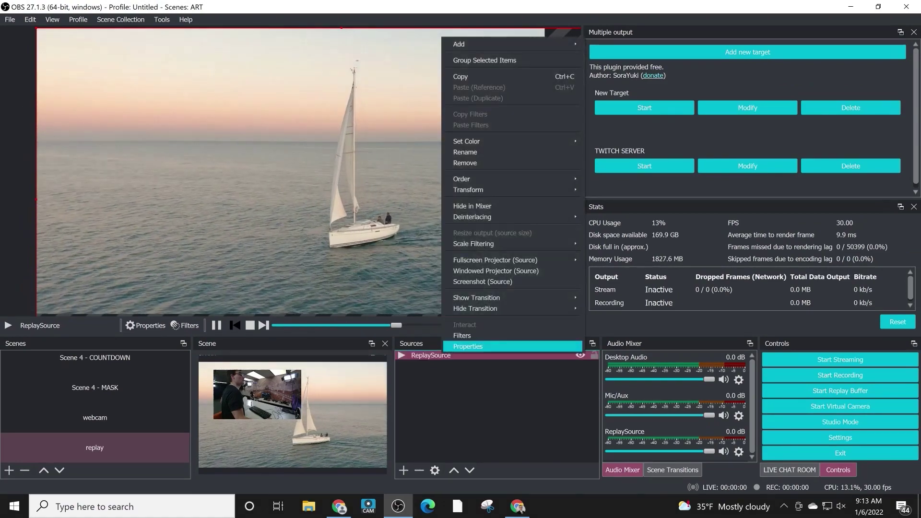
{"action": "left_click", "coordinate": [461, 333]}
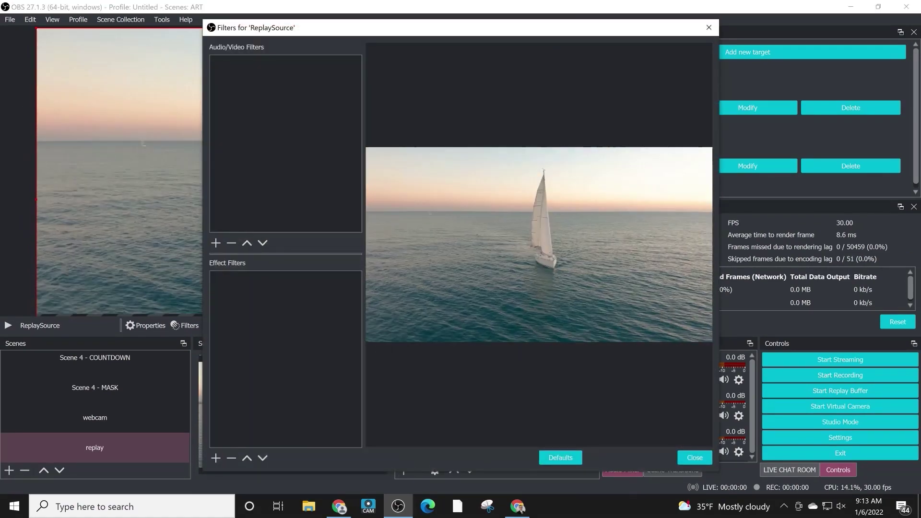
{"action": "left_click", "coordinate": [215, 458]}
{"action": "left_click", "coordinate": [169, 240]}
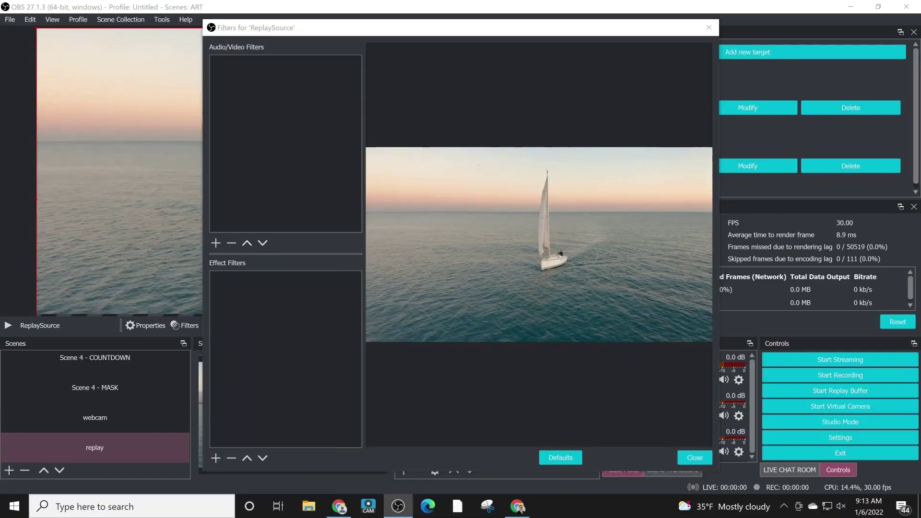
{"action": "left_click", "coordinate": [490, 137]}
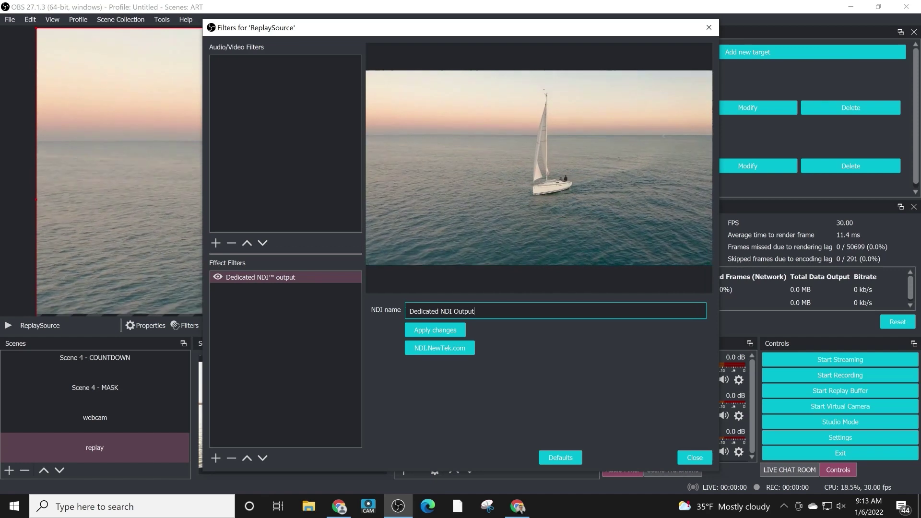
Step: Dismiss the effect filter list and pick Audio Monitor as the new audio filter
{"action": "left_click", "coordinate": [215, 457]}
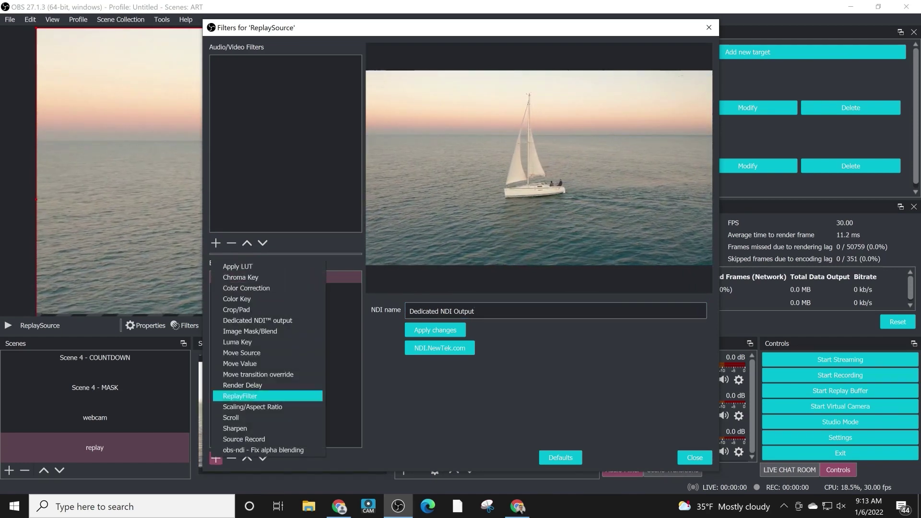
{"action": "key", "text": "Escape"}
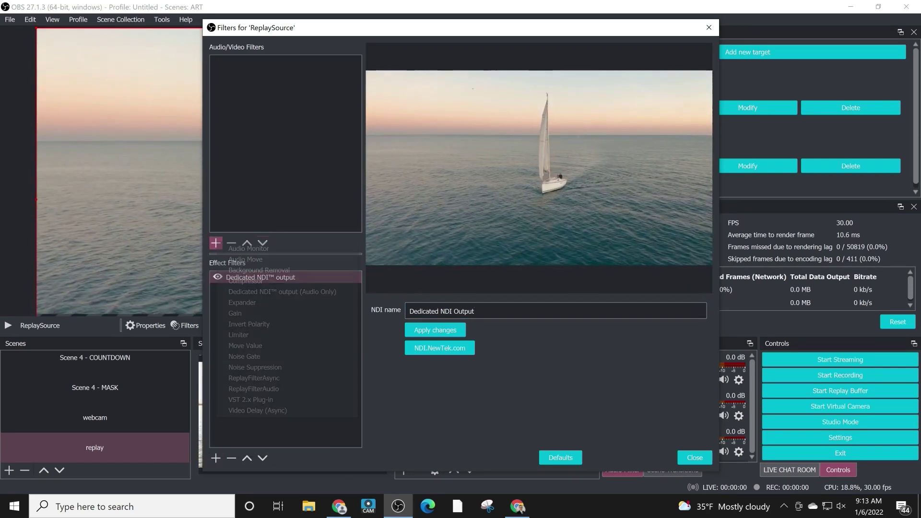
{"action": "key", "text": "Return"}
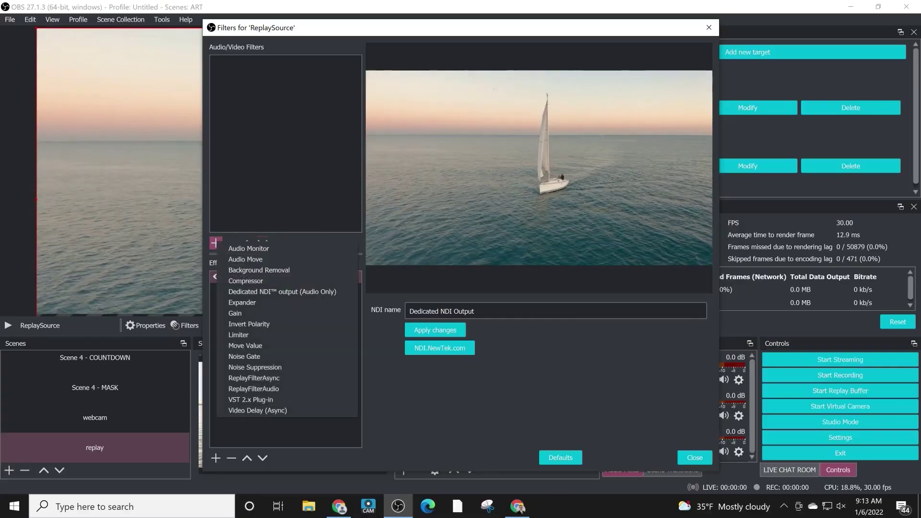
Step: Add the Audio Monitor filter and confirm its default name
{"action": "key", "text": "Up"}
{"action": "key", "text": "Return"}
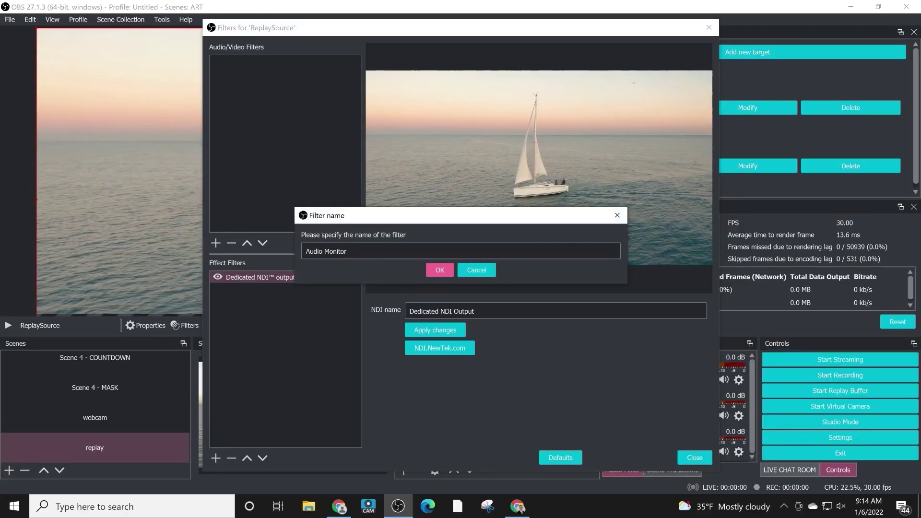
{"action": "key", "text": "Return"}
Step: Browse the monitoring devices, keep Default as output, and close the filters window
{"action": "key", "text": "alt+Down"}
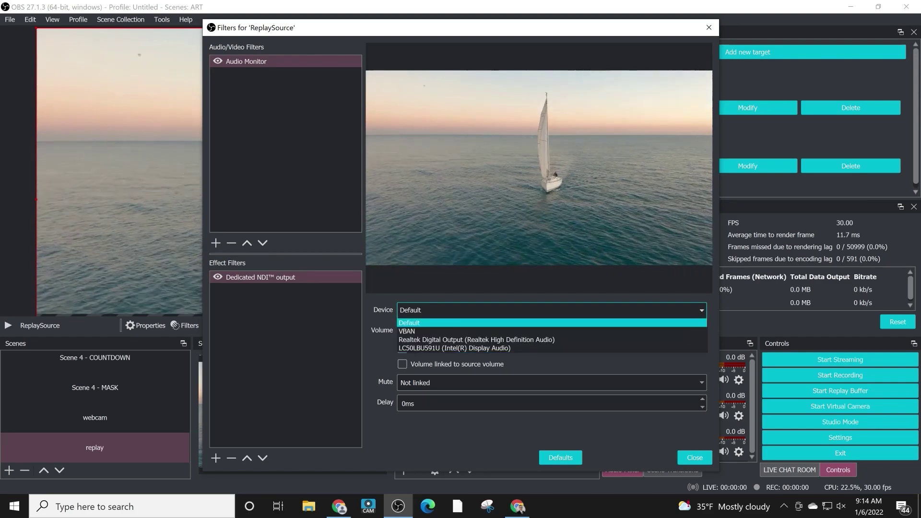
{"action": "key", "text": "Down"}
{"action": "key", "text": "Down"}
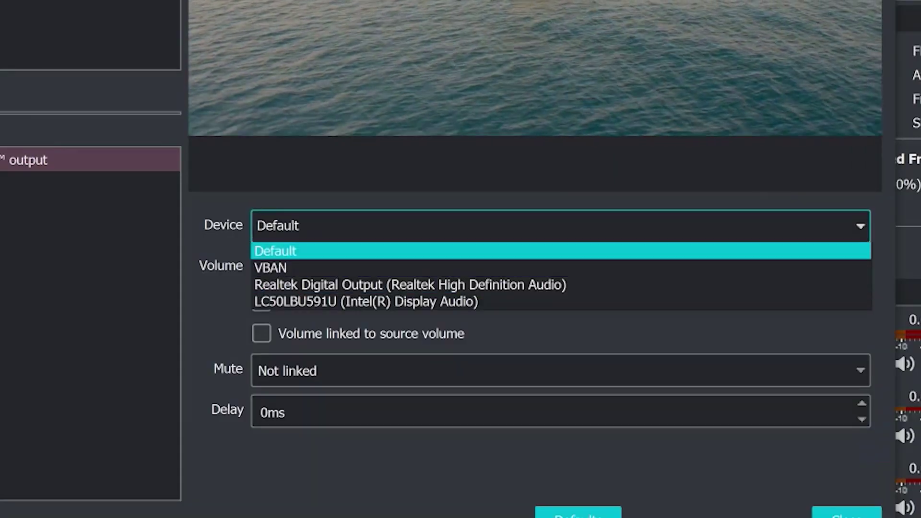
{"action": "key", "text": "Down"}
{"action": "key", "text": "Down"}
{"action": "key", "text": "Down"}
{"action": "key", "text": "Escape"}
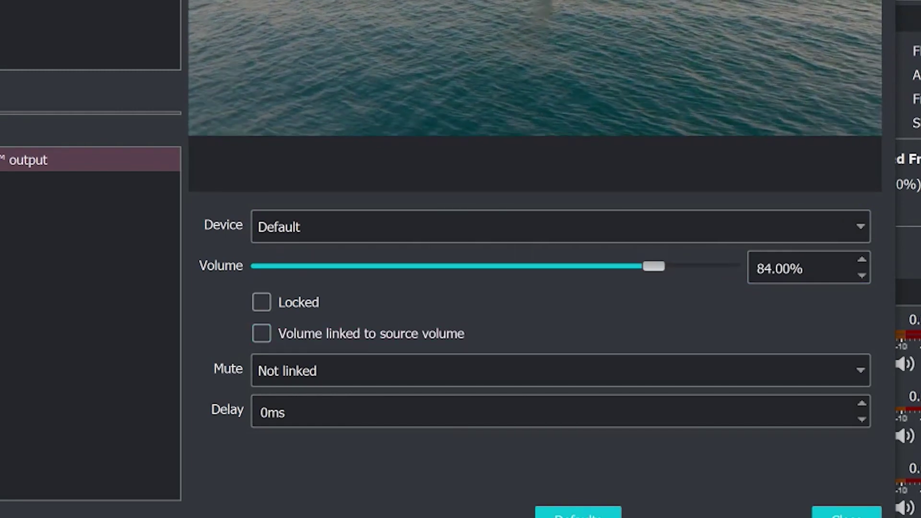
{"action": "key", "text": "shift+Tab"}
{"action": "key", "text": "alt+Down"}
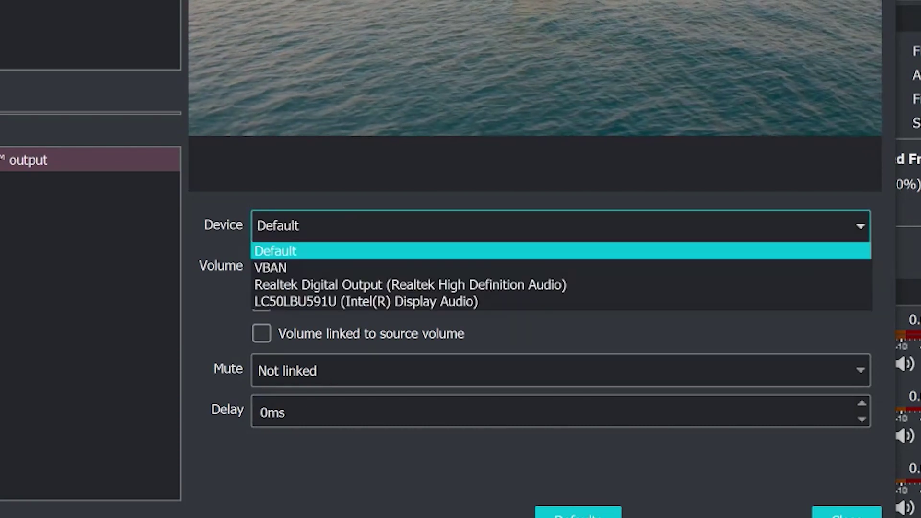
{"action": "key", "text": "Escape"}
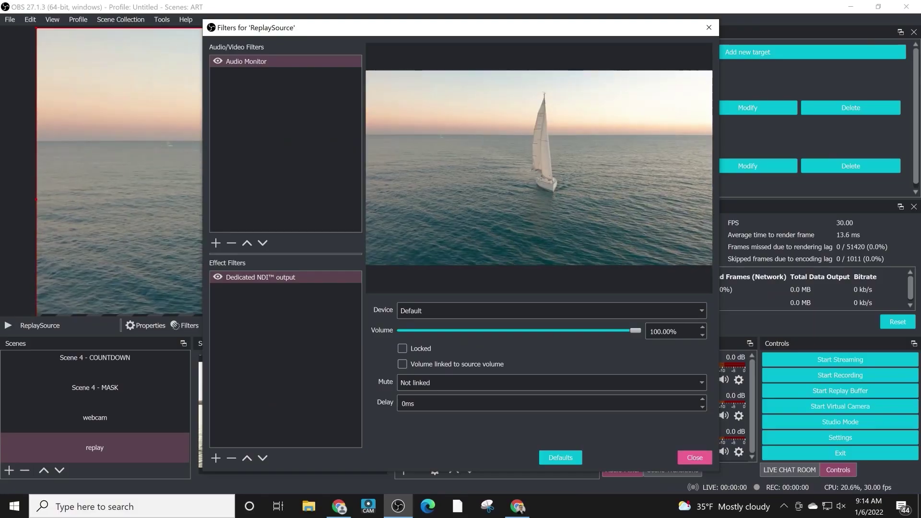
{"action": "key", "text": "Escape"}
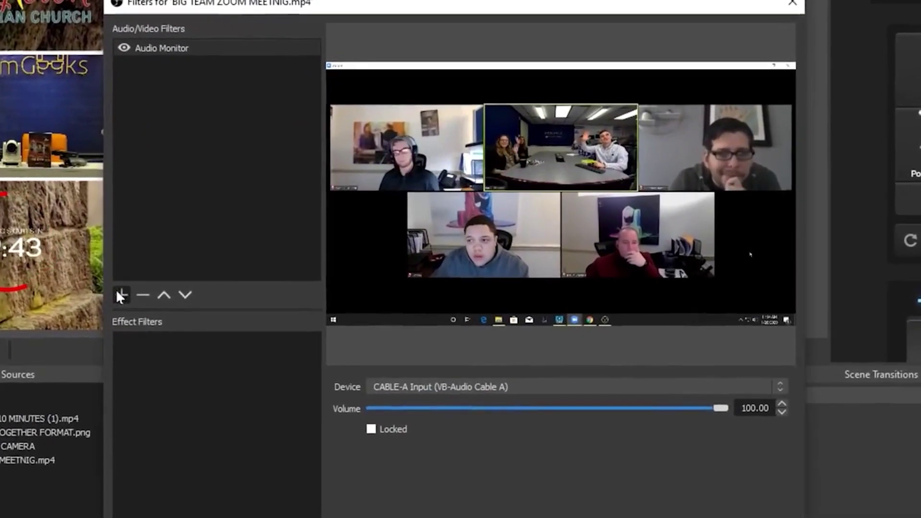
Step: Add an Audio Monitor 2 filter and disable it
{"action": "left_click", "coordinate": [120, 296]}
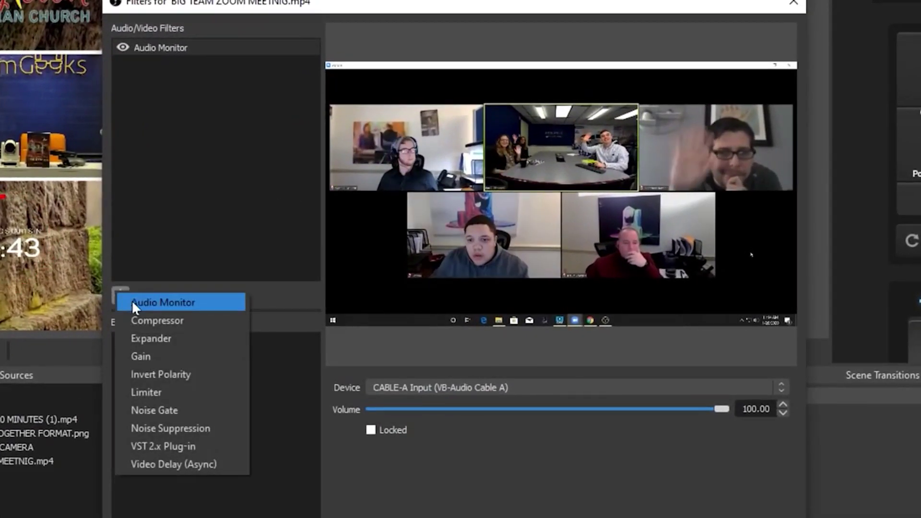
{"action": "left_click", "coordinate": [136, 305]}
{"action": "left_click", "coordinate": [422, 333]}
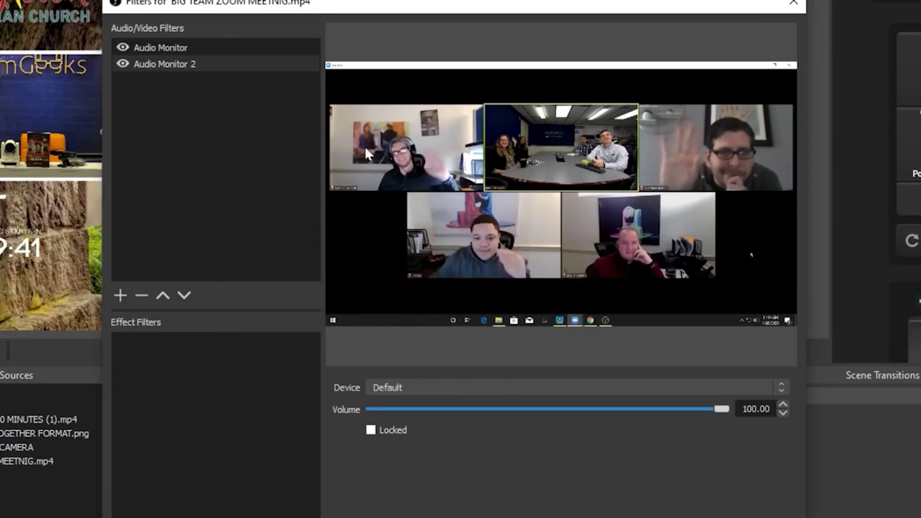
{"action": "right_click", "coordinate": [197, 64]}
{"action": "left_click", "coordinate": [123, 64]}
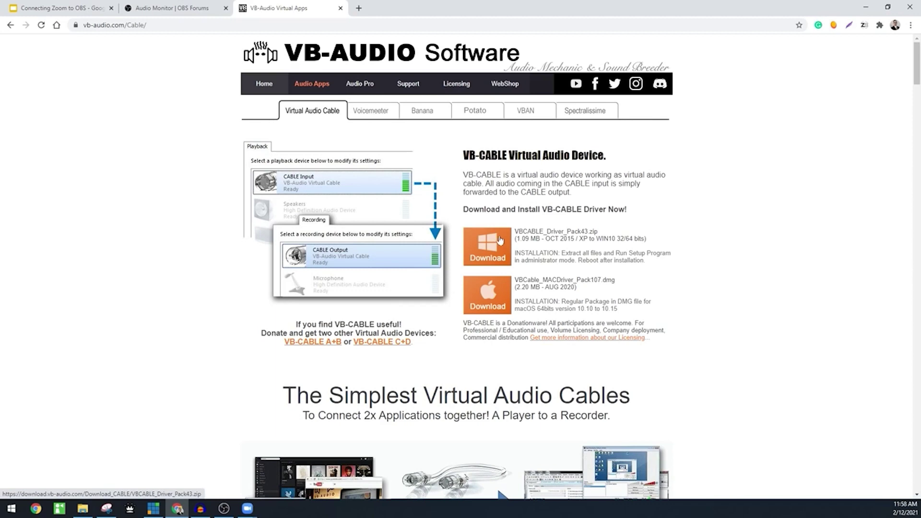
Step: Jump to the VB-CABLE A+B download section of the VB-Audio Cable page
{"action": "scroll", "coordinate": [499, 240], "scroll_direction": "down", "scroll_amount": 3}
{"action": "scroll", "coordinate": [503, 192], "scroll_direction": "up", "scroll_amount": 3}
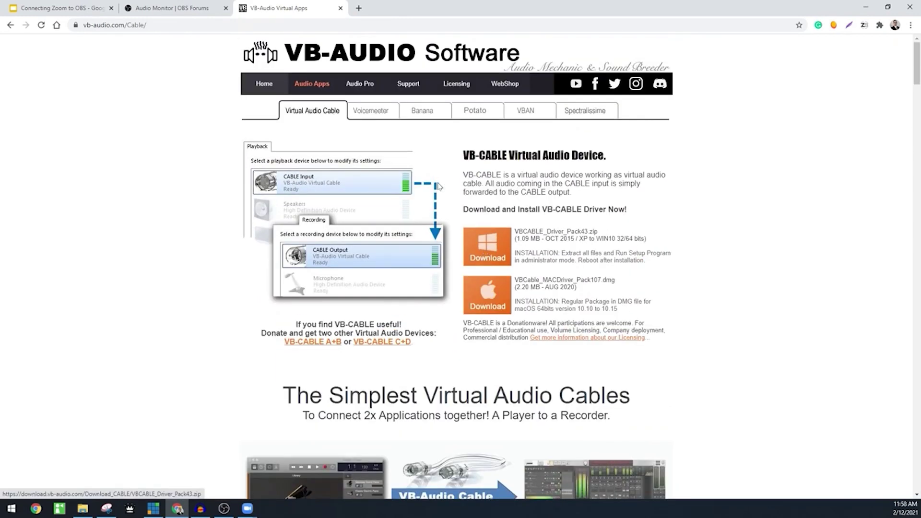
{"action": "left_click", "coordinate": [332, 342]}
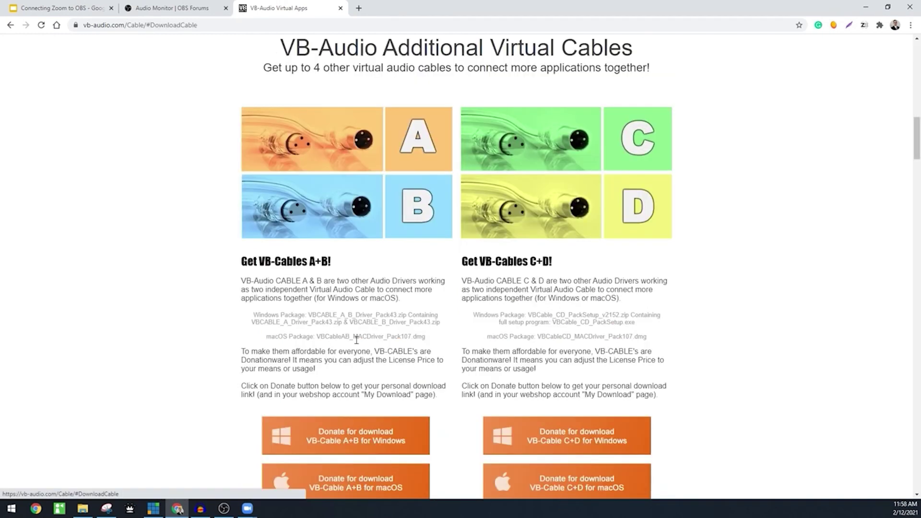
{"action": "scroll", "coordinate": [357, 326], "scroll_direction": "down", "scroll_amount": 2}
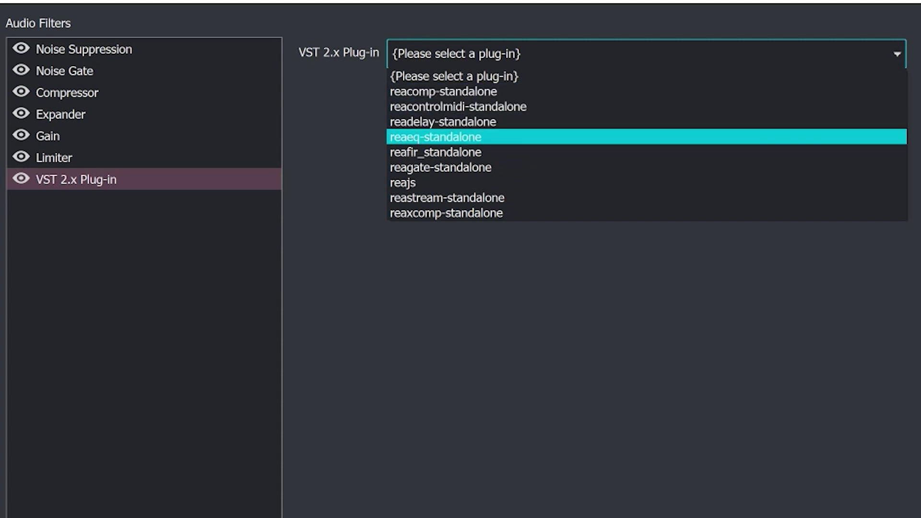
Step: Select reaeq-standalone as the VST plug-in and open the ReaEQ equaliser window
{"action": "left_click", "coordinate": [436, 137]}
{"action": "left_click", "coordinate": [463, 89]}
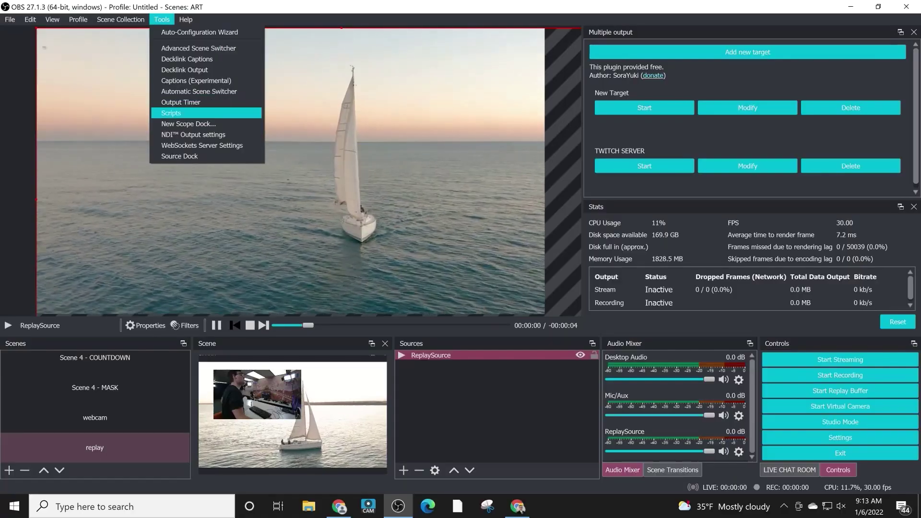
Step: Check the WebSockets server settings, then enable NDI Main Output while leaving the preview output off
{"action": "left_click", "coordinate": [201, 148]}
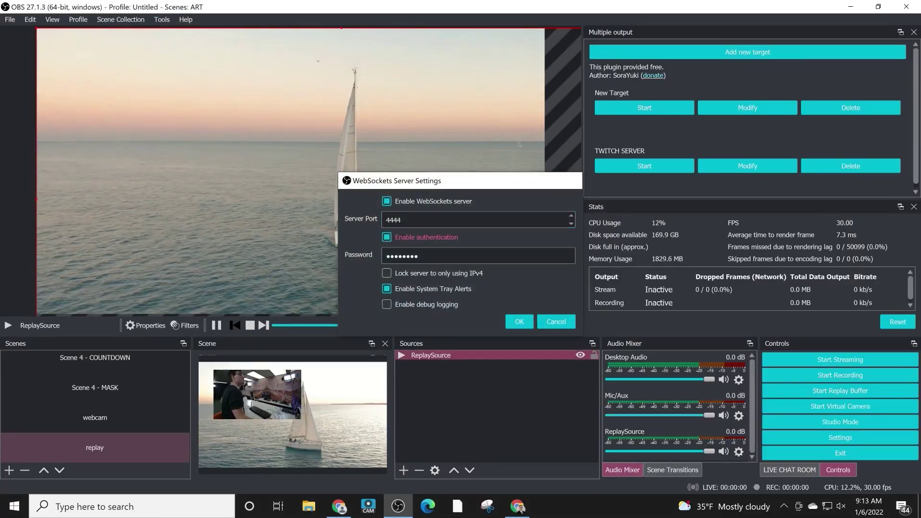
{"action": "key", "text": "Escape"}
{"action": "left_click", "coordinate": [162, 20]}
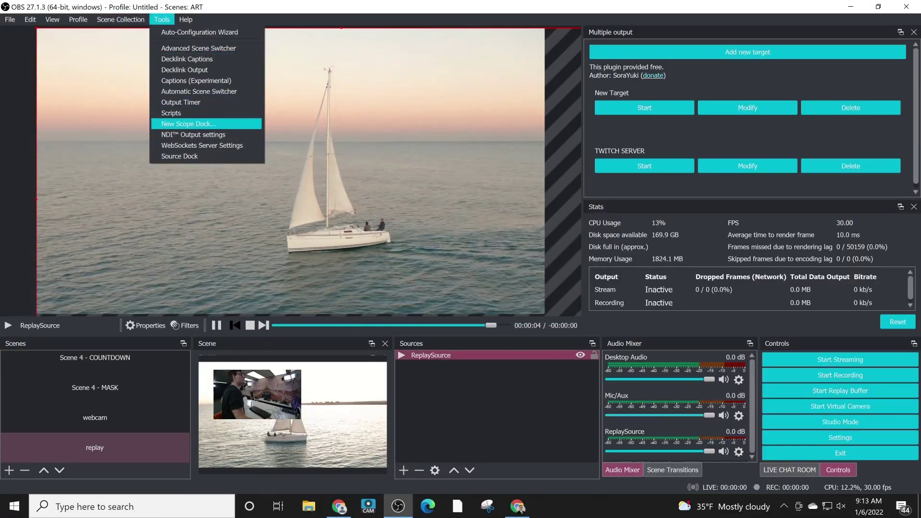
{"action": "left_click", "coordinate": [193, 134]}
{"action": "left_click_drag", "start_coordinate": [431, 189], "coordinate": [387, 149]}
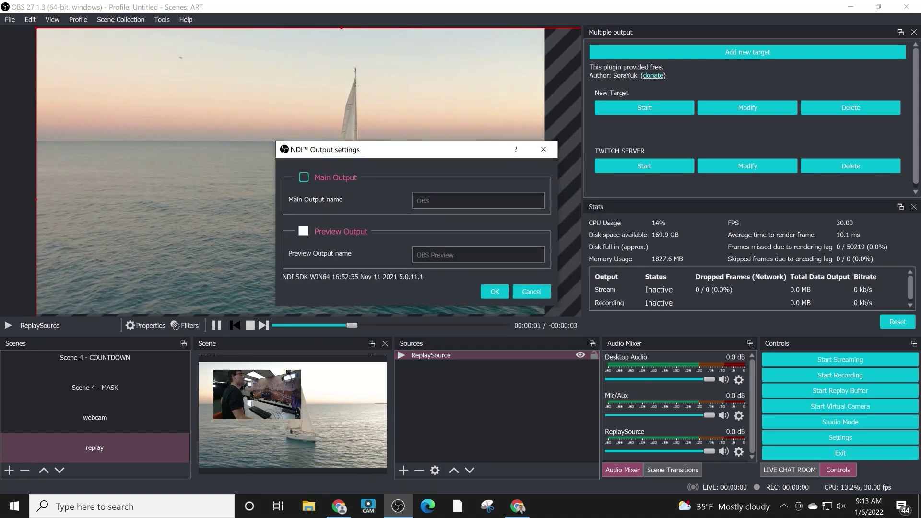
{"action": "left_click", "coordinate": [303, 177]}
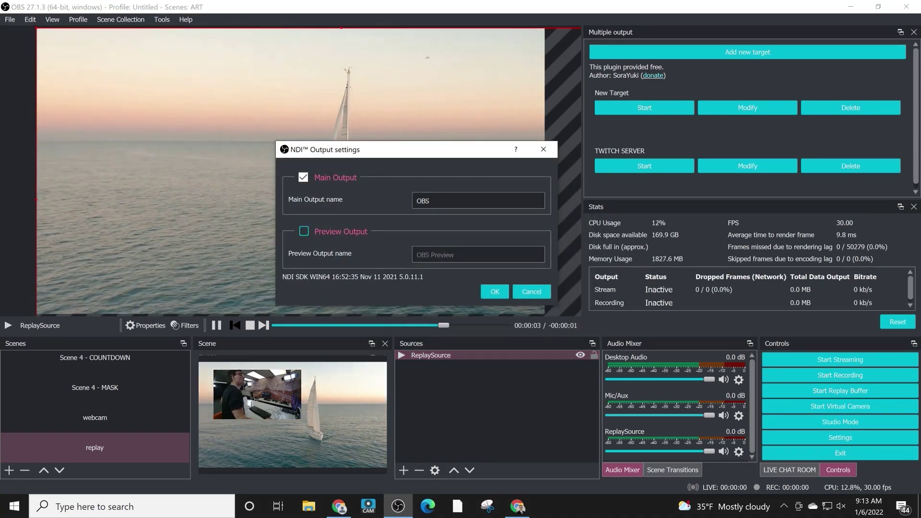
{"action": "left_click", "coordinate": [304, 232]}
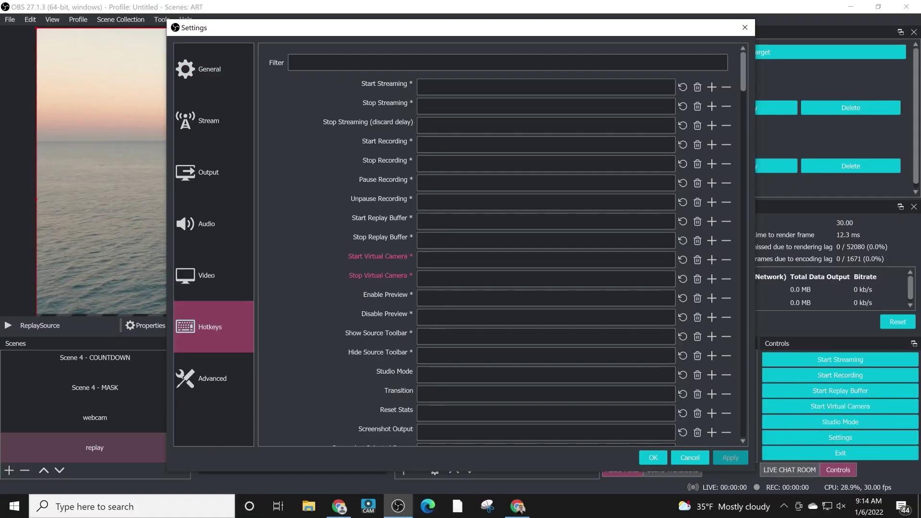
Step: Scroll the Hotkeys list down to the replay, webcam and CALL PRESET 2 entries
{"action": "scroll", "coordinate": [499, 240], "scroll_direction": "down", "scroll_amount": 8}
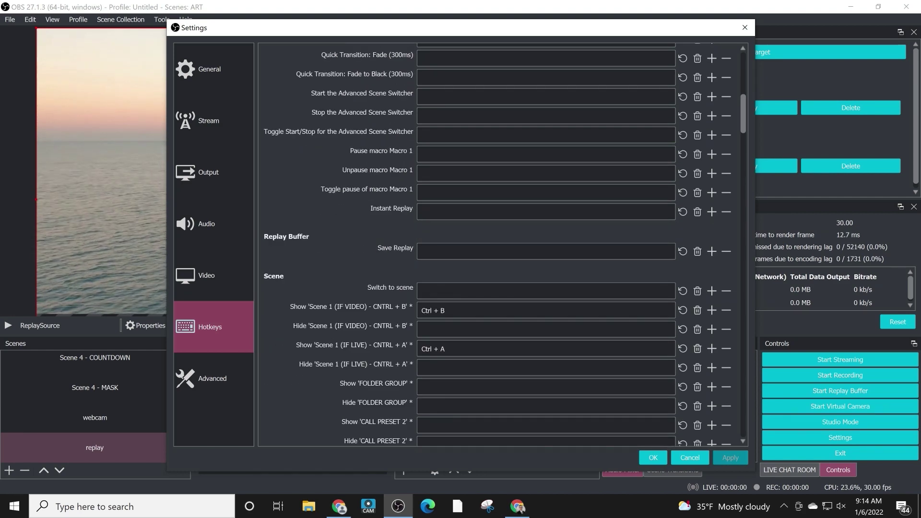
{"action": "scroll", "coordinate": [499, 239], "scroll_direction": "down", "scroll_amount": 5}
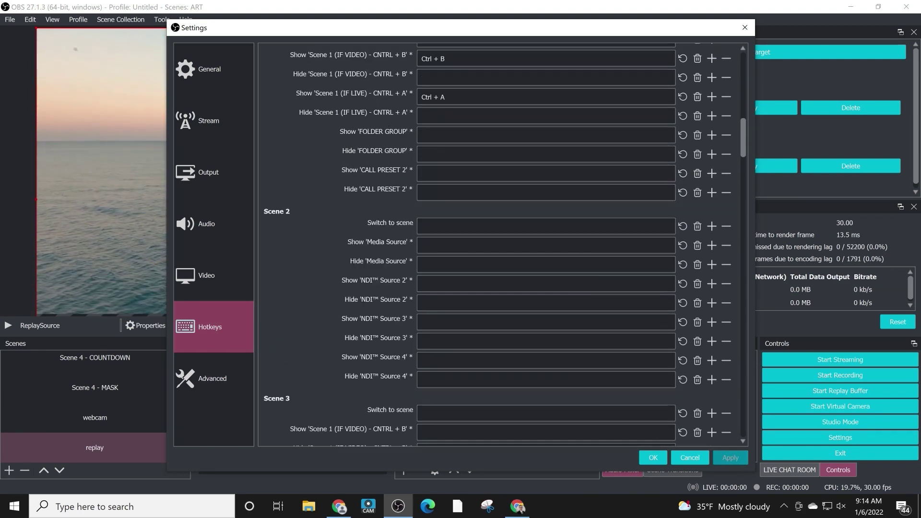
{"action": "scroll", "coordinate": [498, 240], "scroll_direction": "down", "scroll_amount": 6}
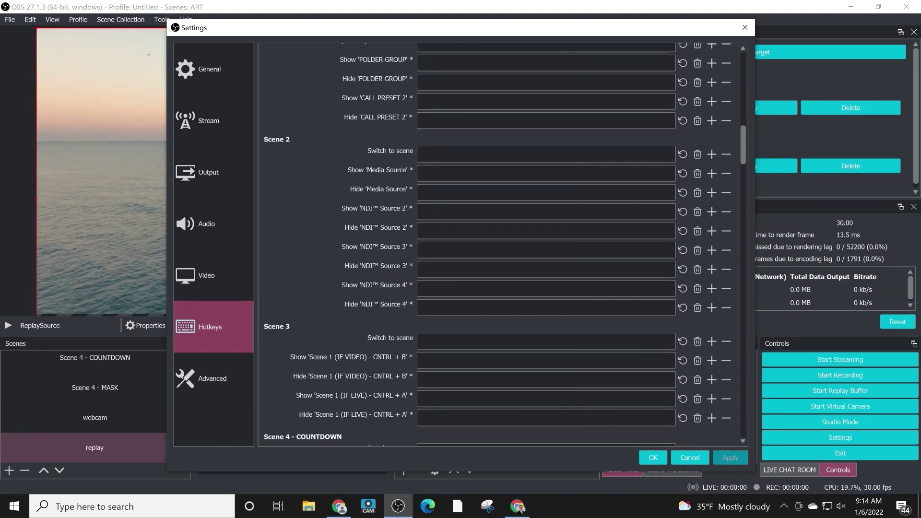
{"action": "scroll", "coordinate": [499, 240], "scroll_direction": "down", "scroll_amount": 7}
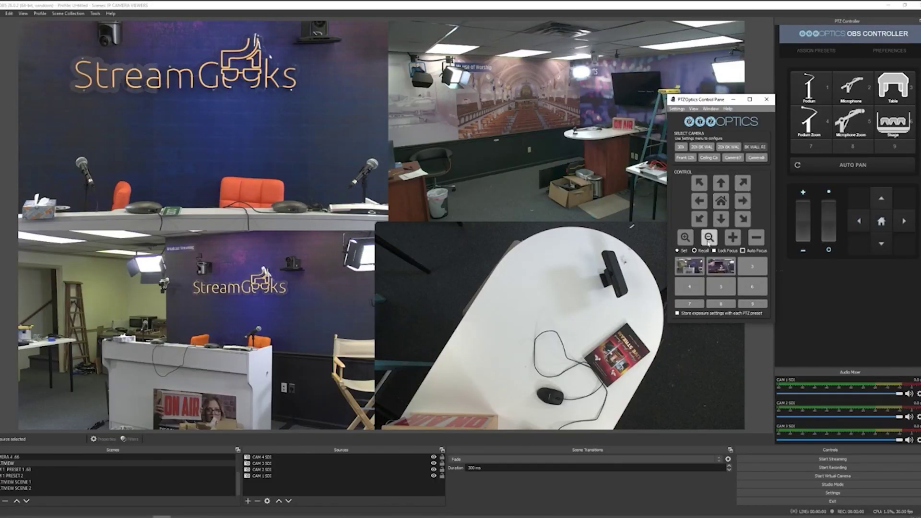
Step: Recall PTZ camera presets 2, 1 and 2 to aim the cameras at the TV corner and desk
{"action": "left_click", "coordinate": [719, 272]}
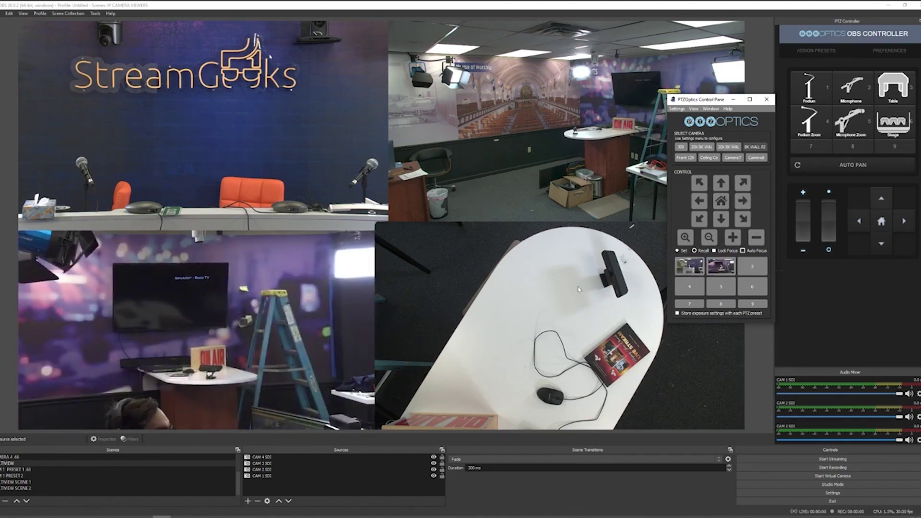
{"action": "left_click", "coordinate": [689, 266]}
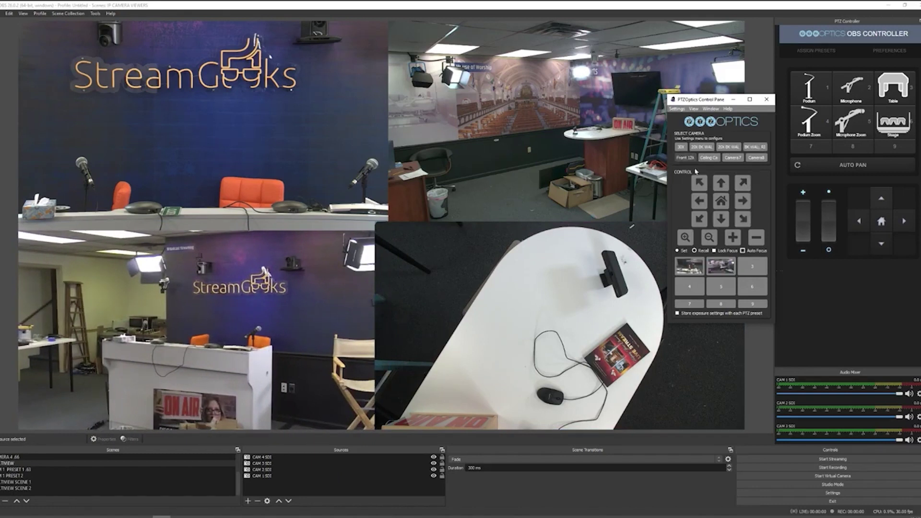
{"action": "left_click", "coordinate": [715, 269]}
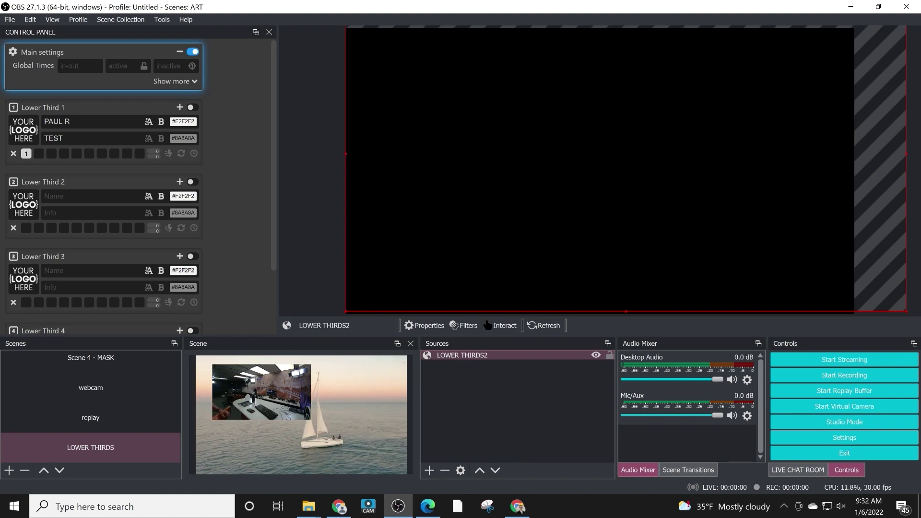
Step: Show Lower Third 1 and enter the guest's name into Lower Third 2
{"action": "key", "text": "1"}
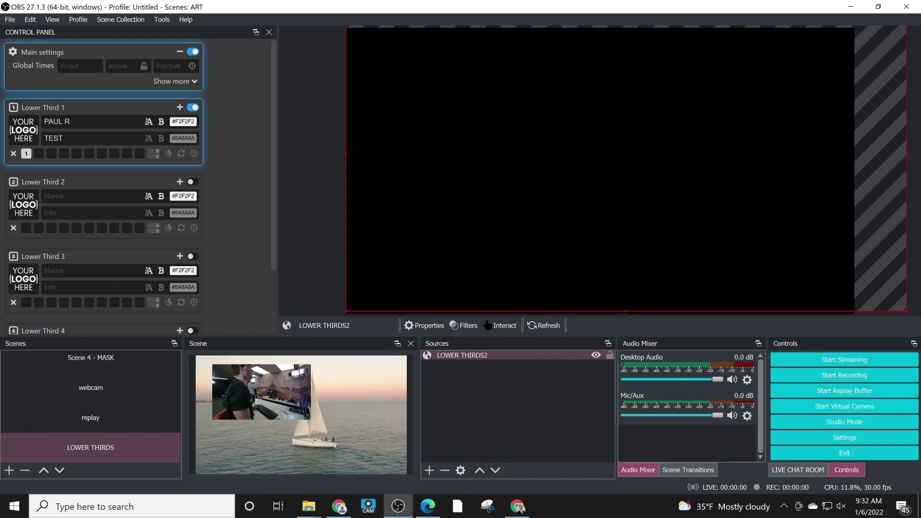
{"action": "left_click", "coordinate": [91, 195]}
{"action": "type", "text": "JO"}
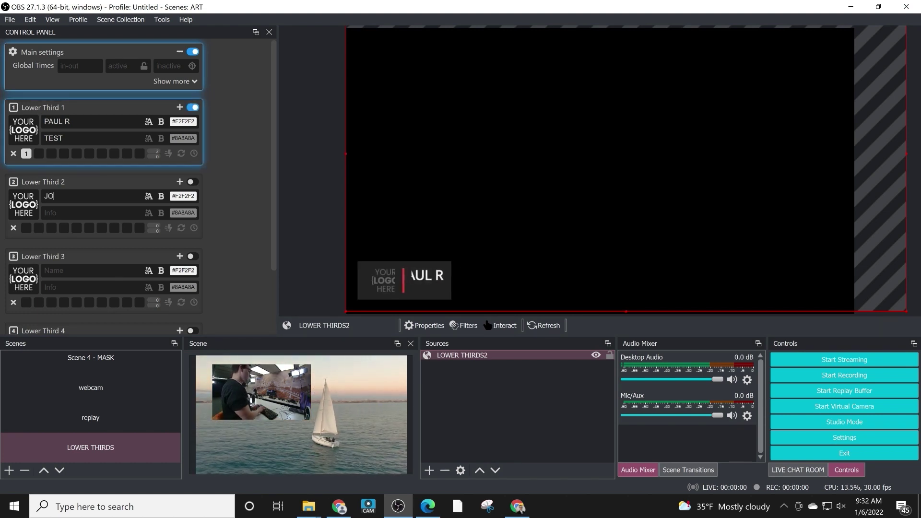
{"action": "type", "text": "E ROGAN"}
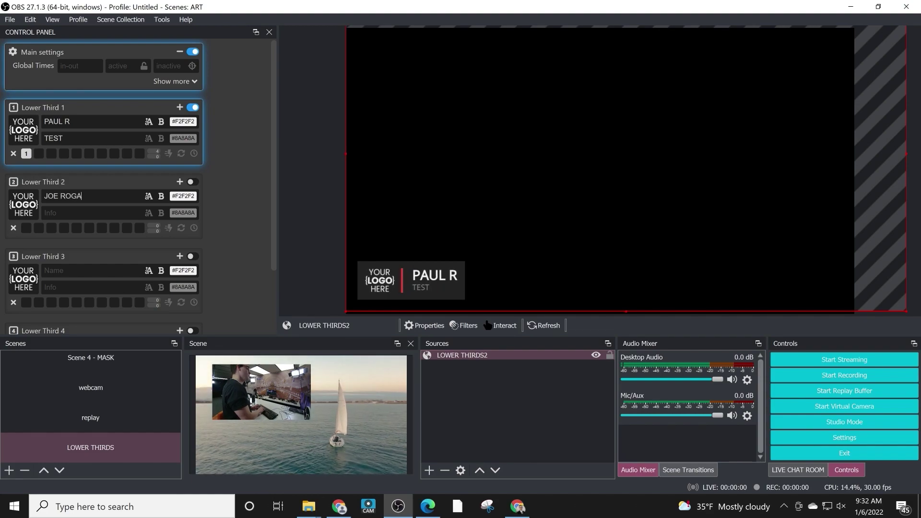
{"action": "key", "text": "Tab"}
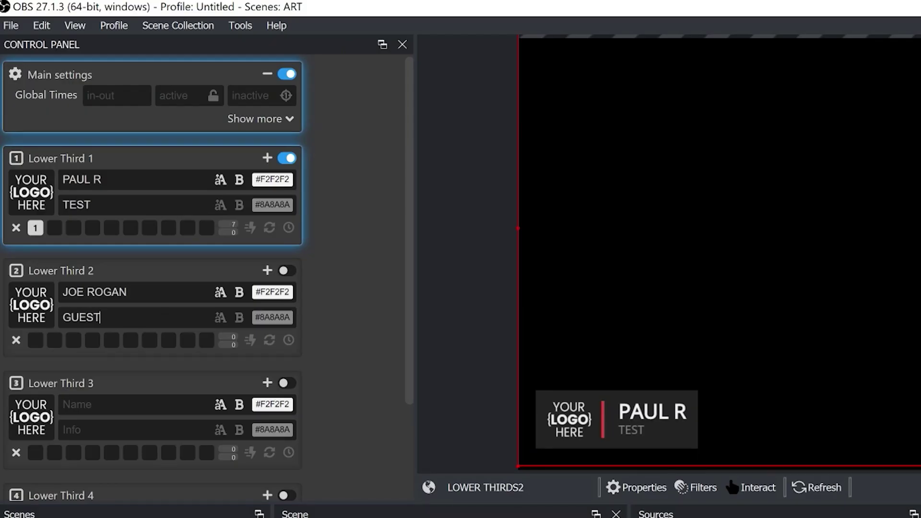
Step: Hide Lower Third 1, show and hide Lower Third 2, then bring Lower Third 1 back
{"action": "key", "text": "1"}
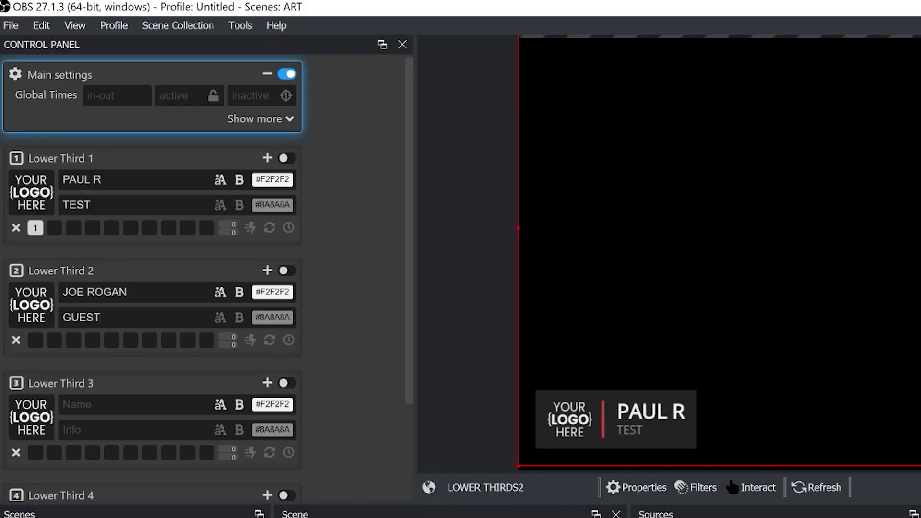
{"action": "key", "text": "2"}
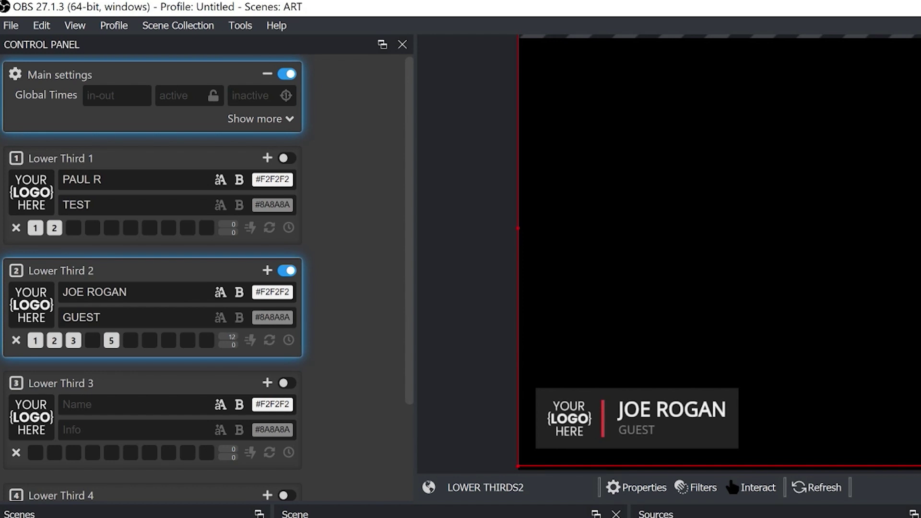
{"action": "key", "text": "2"}
{"action": "key", "text": "1"}
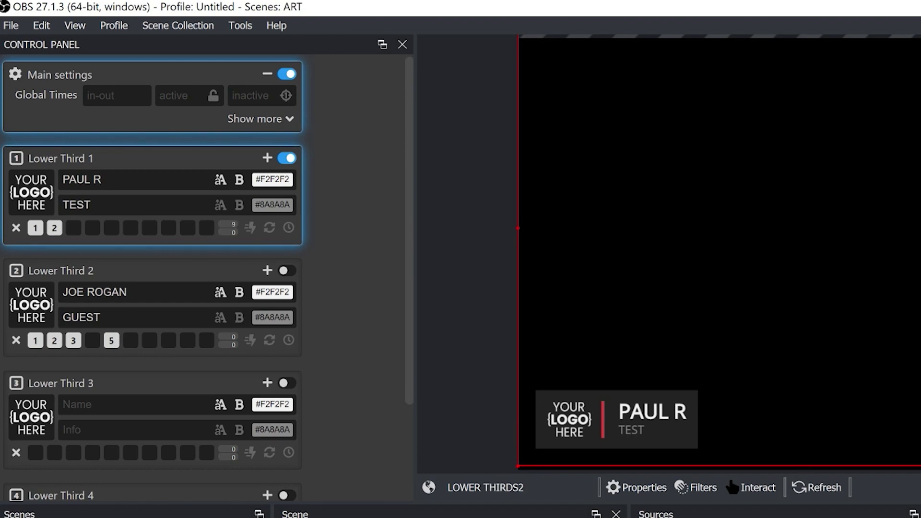
{"action": "right_click", "coordinate": [717, 61]}
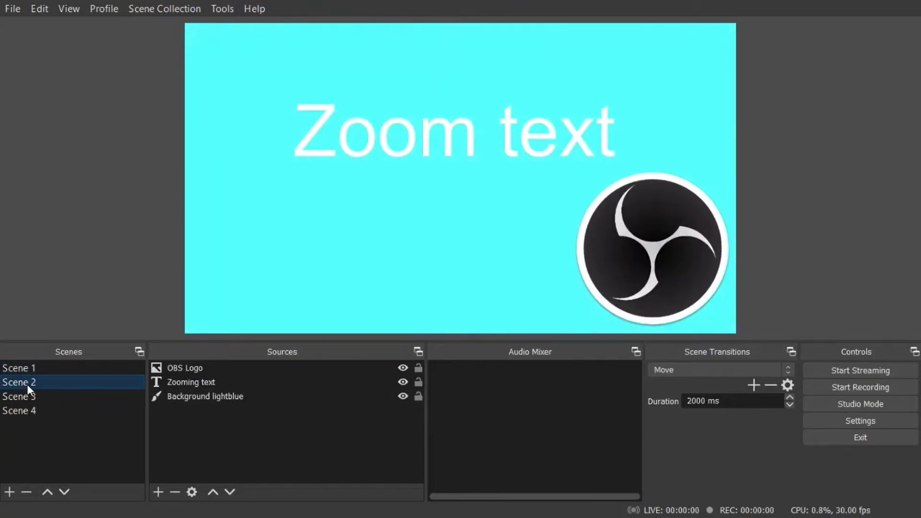
Step: Switch through Scenes 3, 4, 1, 3, 2 and 4 to watch the Move transition
{"action": "left_click", "coordinate": [31, 400]}
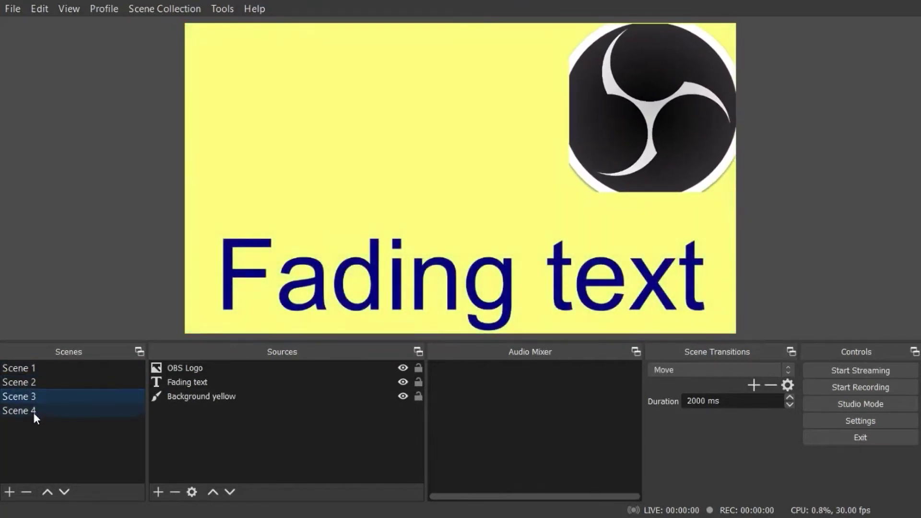
{"action": "left_click", "coordinate": [34, 412]}
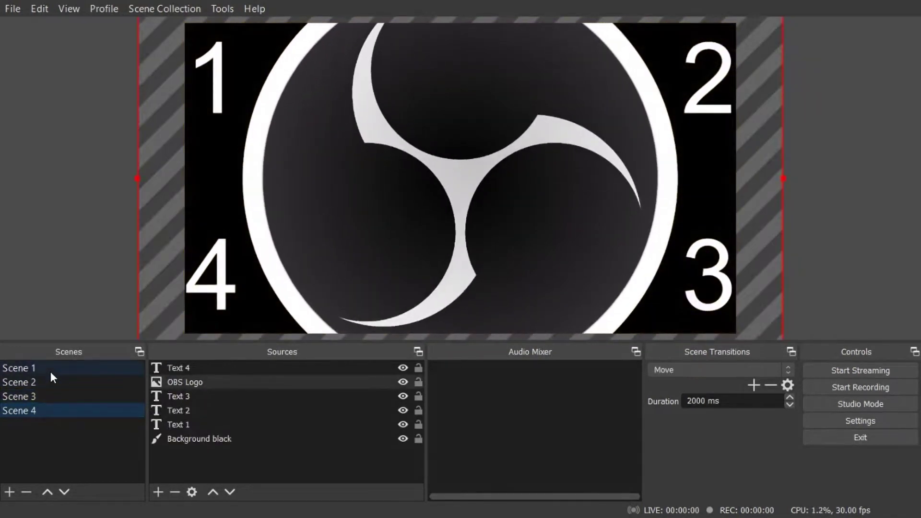
{"action": "left_click", "coordinate": [51, 372]}
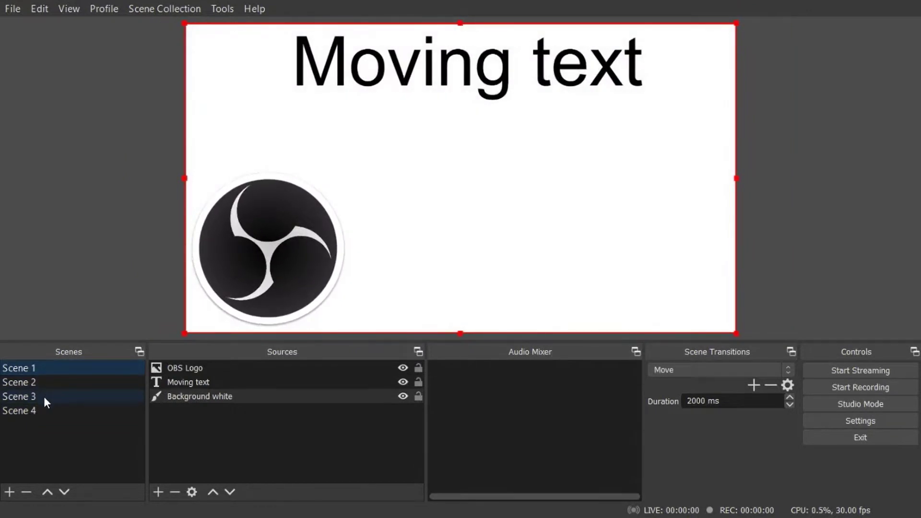
{"action": "left_click", "coordinate": [44, 398]}
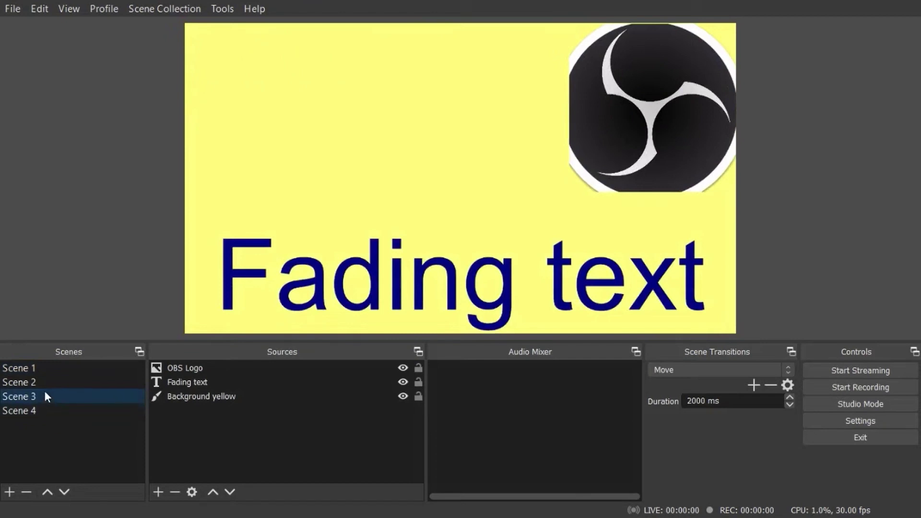
{"action": "left_click", "coordinate": [47, 384]}
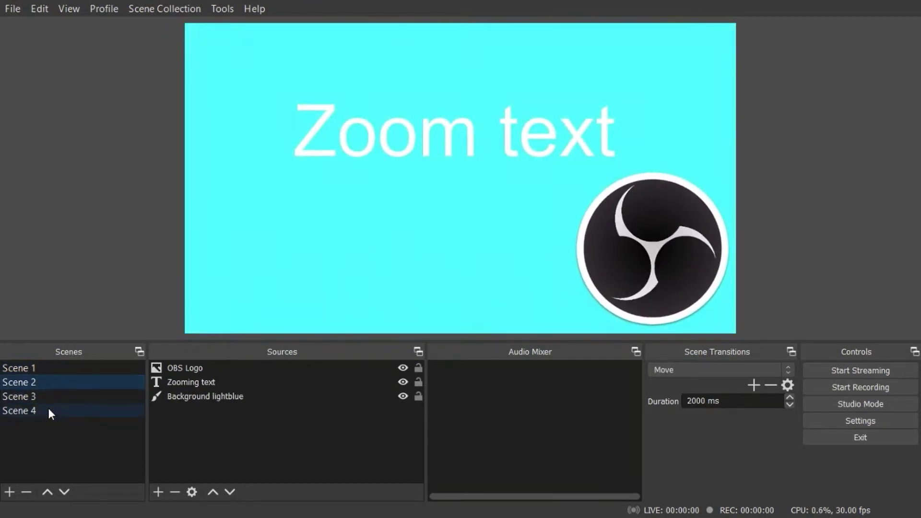
{"action": "left_click", "coordinate": [50, 411]}
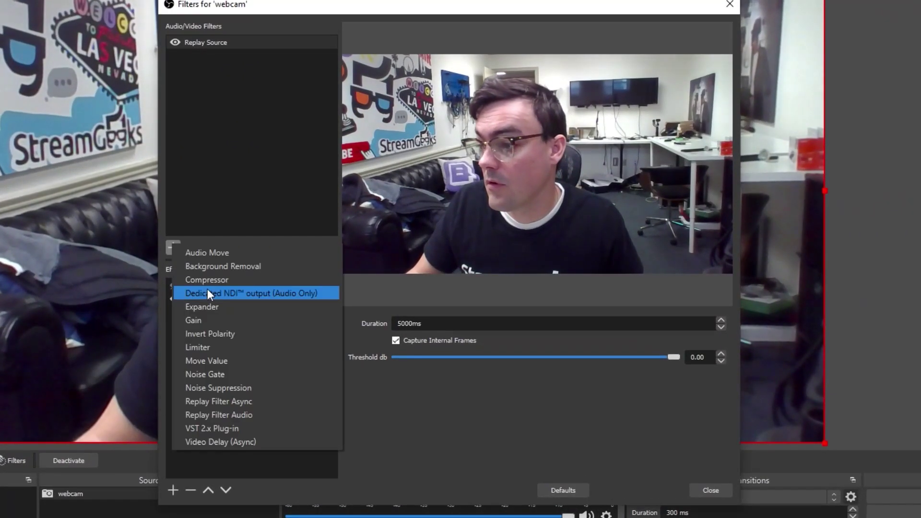
Step: Add a Background Removal filter to the webcam with background colour #aaaa00
{"action": "left_click", "coordinate": [288, 259]}
{"action": "left_click", "coordinate": [408, 279]}
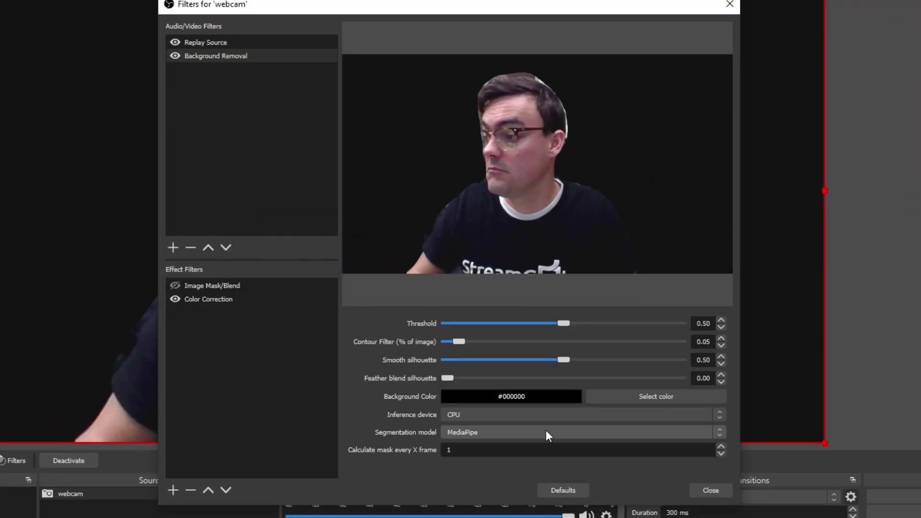
{"action": "left_click", "coordinate": [595, 397]}
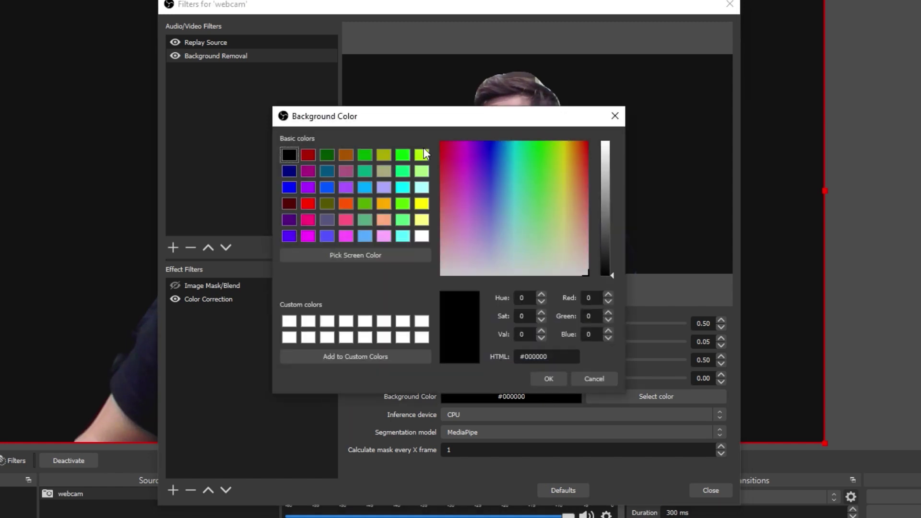
{"action": "left_click", "coordinate": [383, 155]}
{"action": "left_click", "coordinate": [548, 377]}
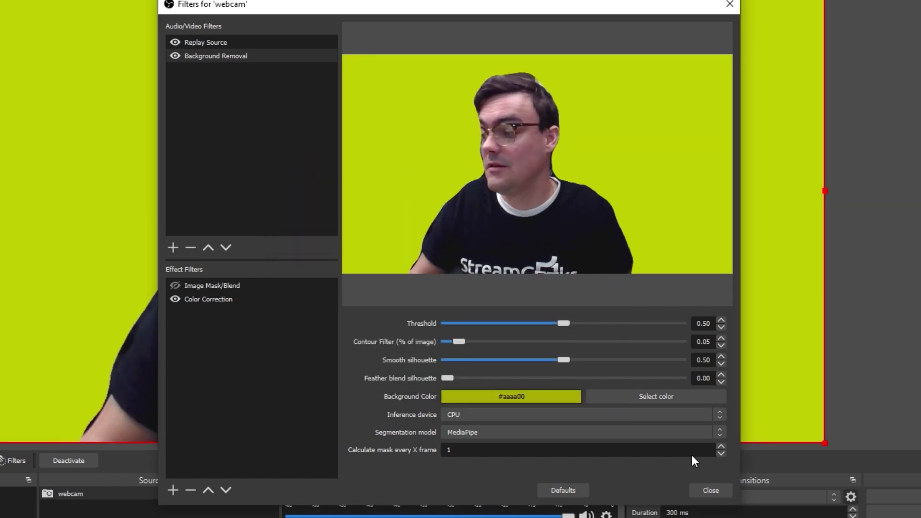
Step: Add a Color Key effect to the webcam, then remove it again
{"action": "left_click", "coordinate": [173, 490]}
{"action": "left_click", "coordinate": [223, 286]}
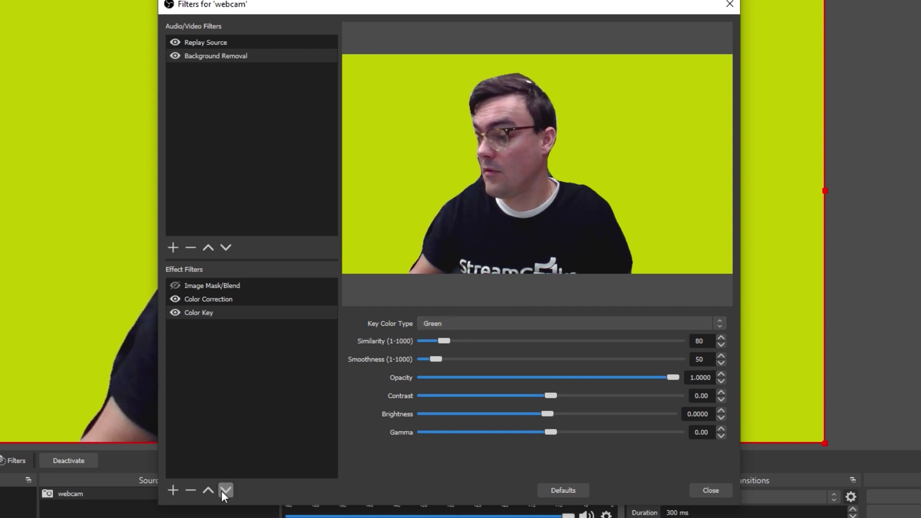
{"action": "left_click", "coordinate": [190, 489]}
{"action": "left_click", "coordinate": [488, 275]}
Step: Add a Chroma Key effect to the webcam and close its filters window
{"action": "left_click", "coordinate": [173, 490]}
{"action": "left_click", "coordinate": [226, 247]}
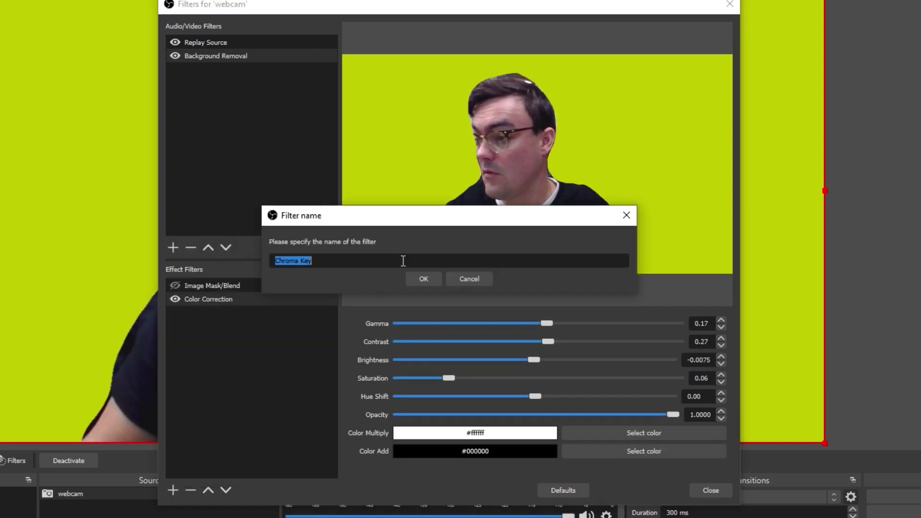
{"action": "left_click", "coordinate": [421, 278]}
{"action": "left_click", "coordinate": [710, 490]}
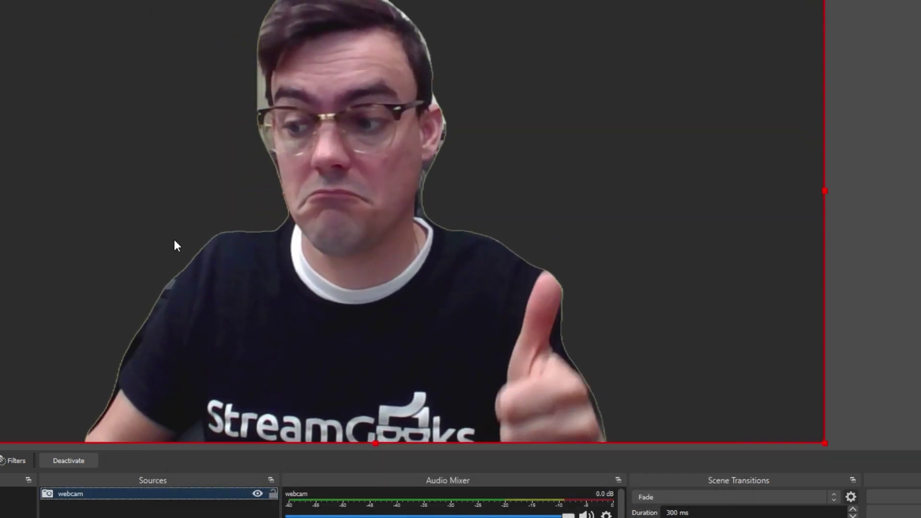
{"action": "left_click", "coordinate": [177, 479]}
Step: Add a Browser source and move it beneath the webcam in Sources
{"action": "left_click", "coordinate": [219, 294]}
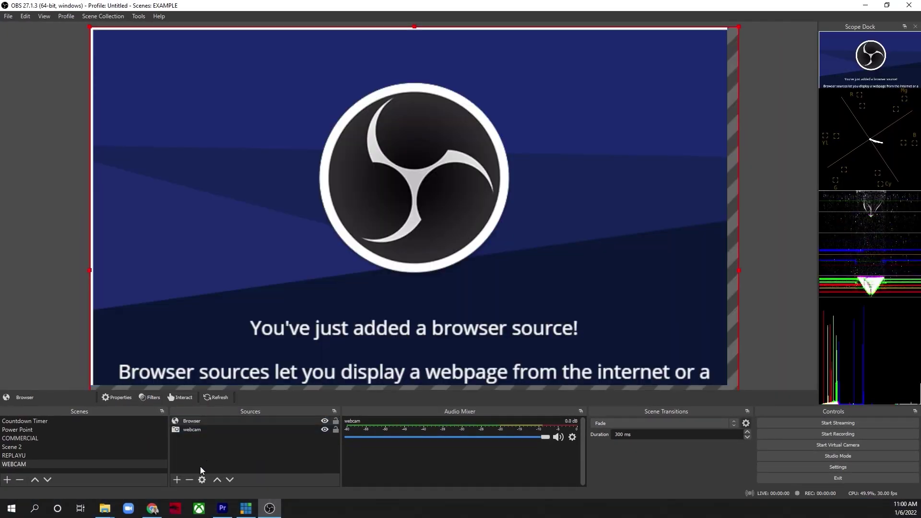
{"action": "left_click", "coordinate": [190, 480]}
{"action": "left_click", "coordinate": [515, 266]}
{"action": "left_click", "coordinate": [230, 480]}
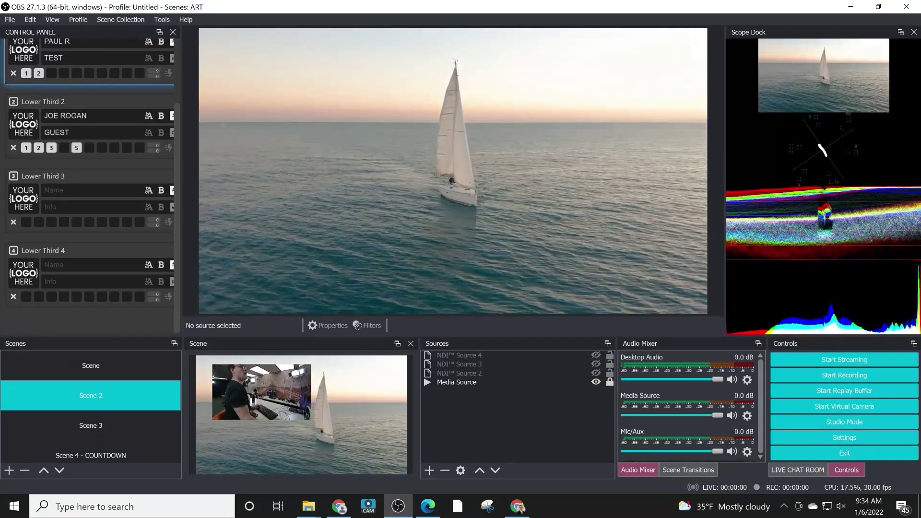
Step: Step through the scenes with the arrow keys, then switch to the sailboat Scene 2
{"action": "key", "text": "Down"}
{"action": "key", "text": "Down"}
{"action": "key", "text": "Down"}
{"action": "key", "text": "Down"}
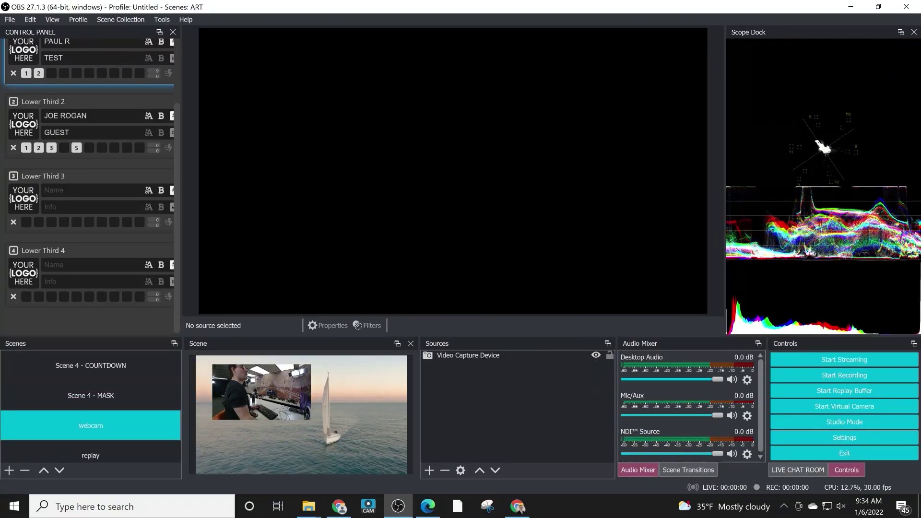
{"action": "key", "text": "Down"}
{"action": "key", "text": "Down"}
{"action": "scroll", "coordinate": [91, 410], "scroll_direction": "up", "scroll_amount": 2}
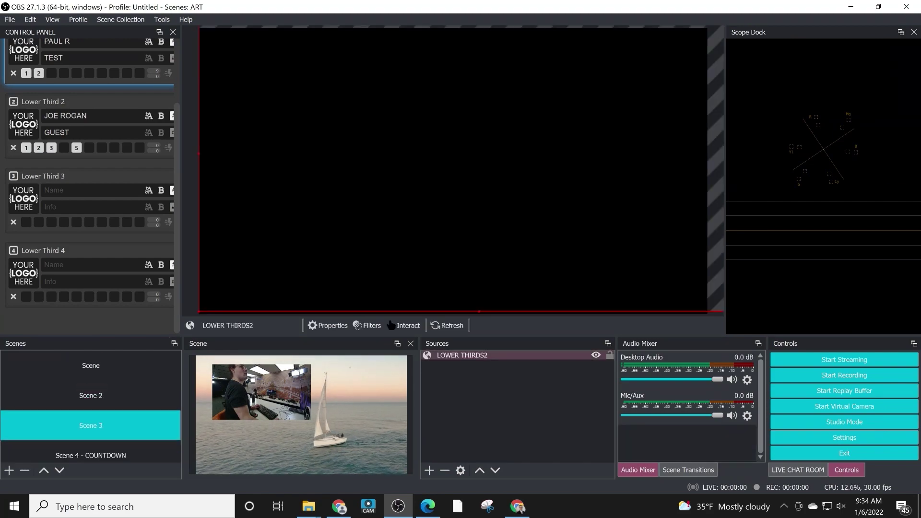
{"action": "left_click", "coordinate": [91, 395]}
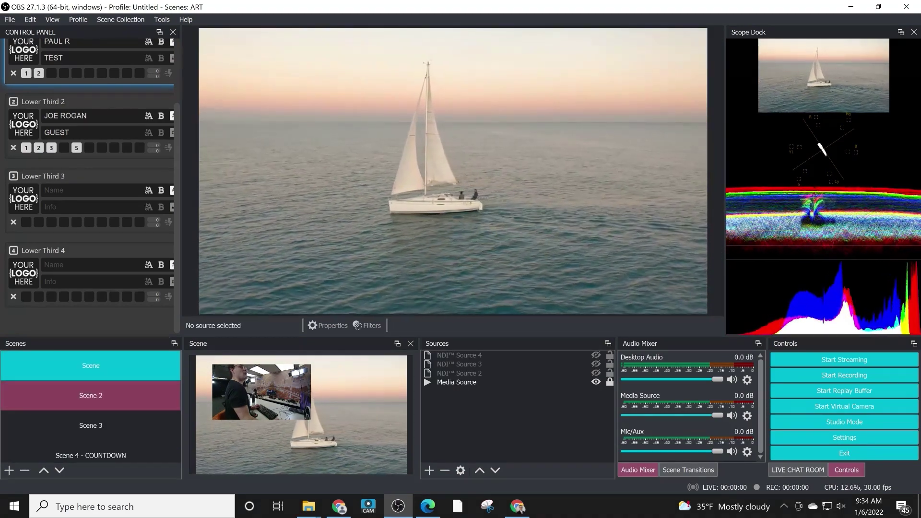